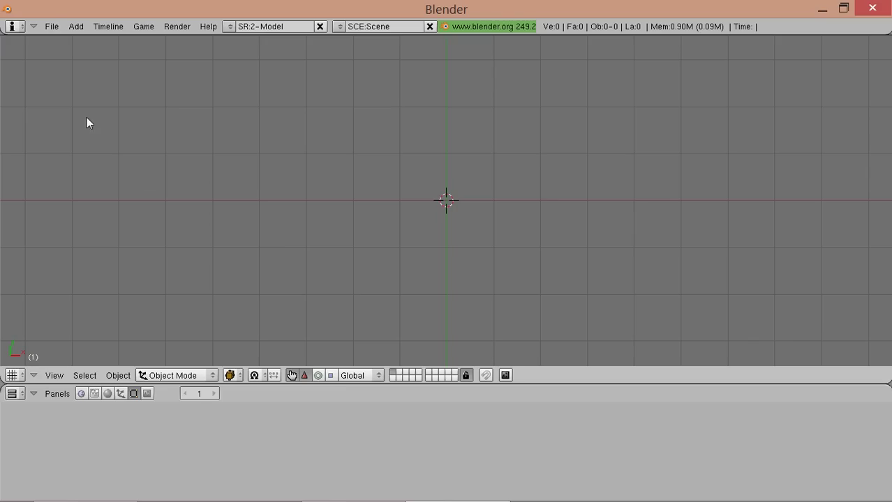
Import PikeNorthern_Adult_F.nif with the NetImmerse/Gamebryo importer, keeping the default import settings
left_click(58, 29)
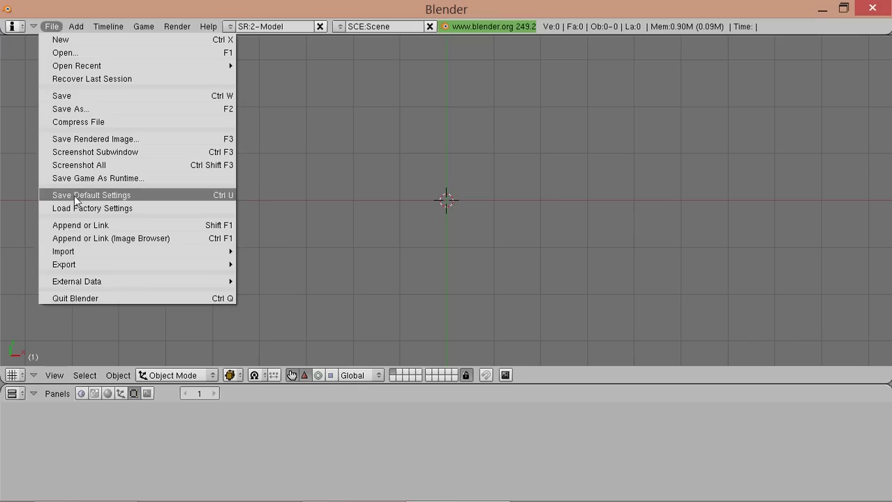
mouse_move(102, 249)
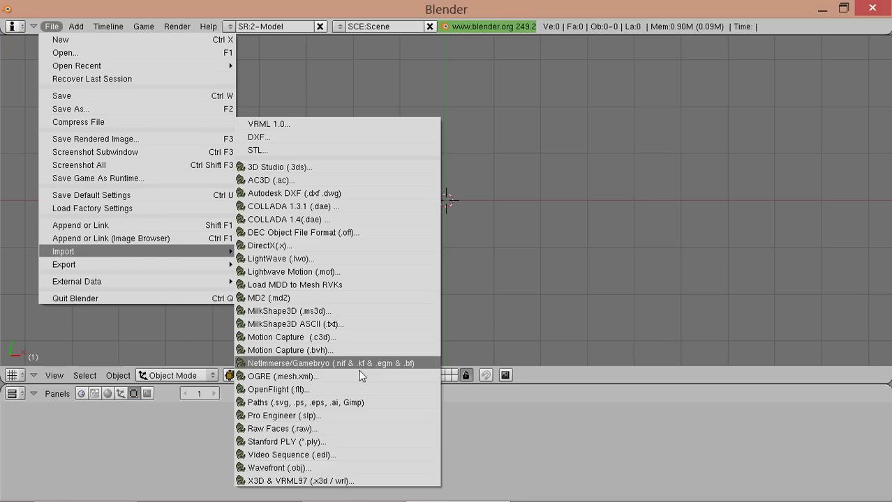
left_click(352, 364)
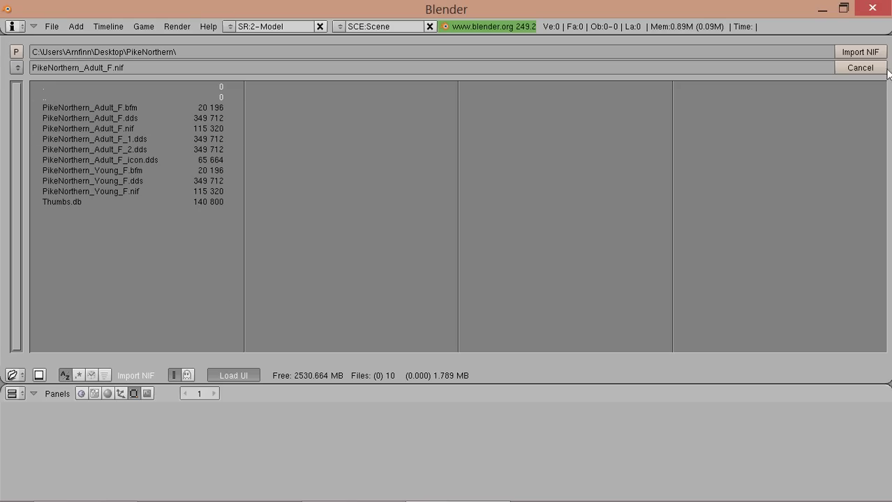
left_click(871, 56)
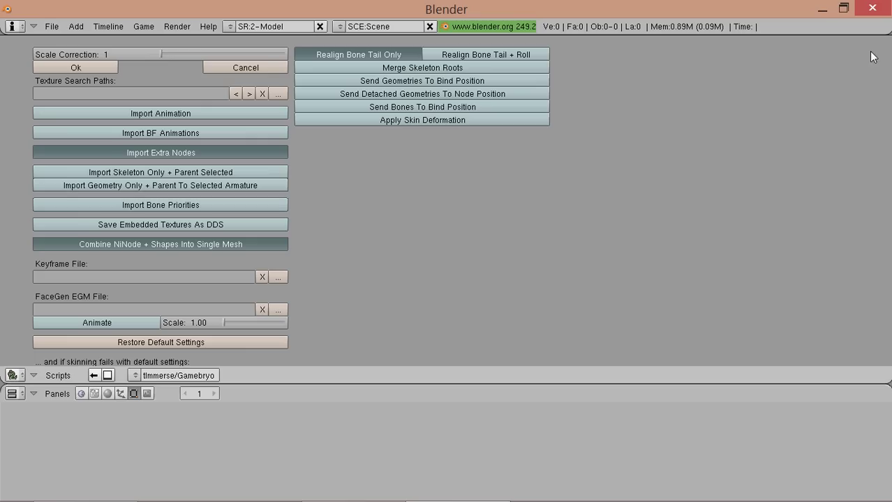
left_click(79, 69)
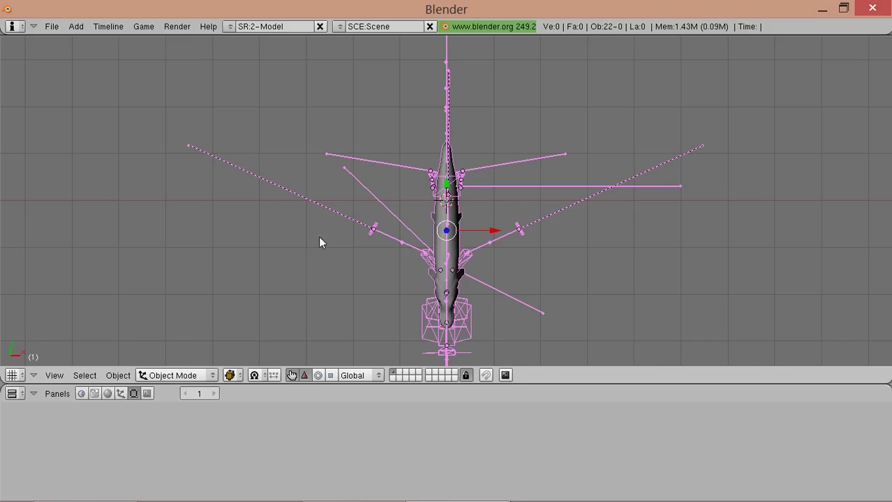
Delete all imported objects except the PikeNorthern_Adult_F fish mesh
middle_click_drag(320, 242, 294, 201)
right_click(294, 202)
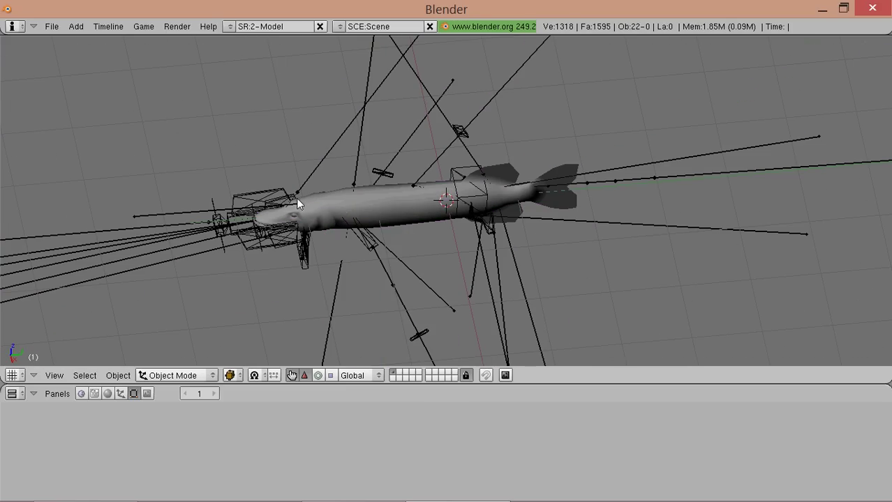
key("a")
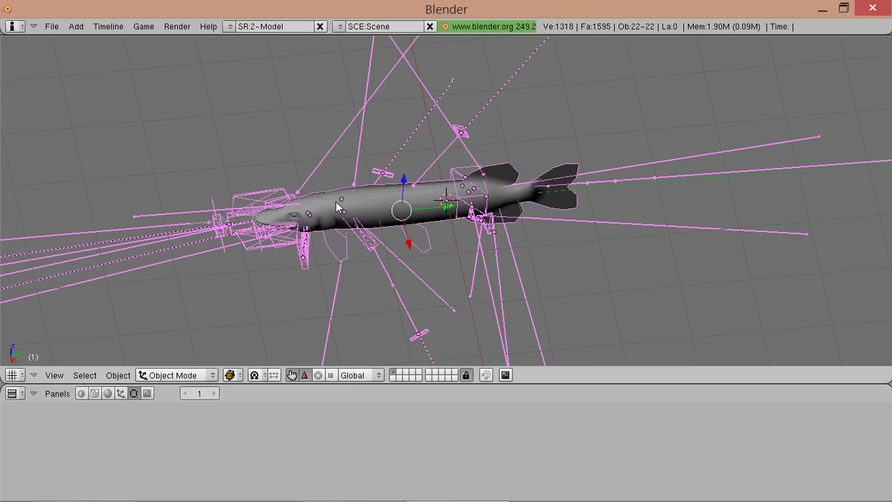
scroll(335, 201, "up", 1)
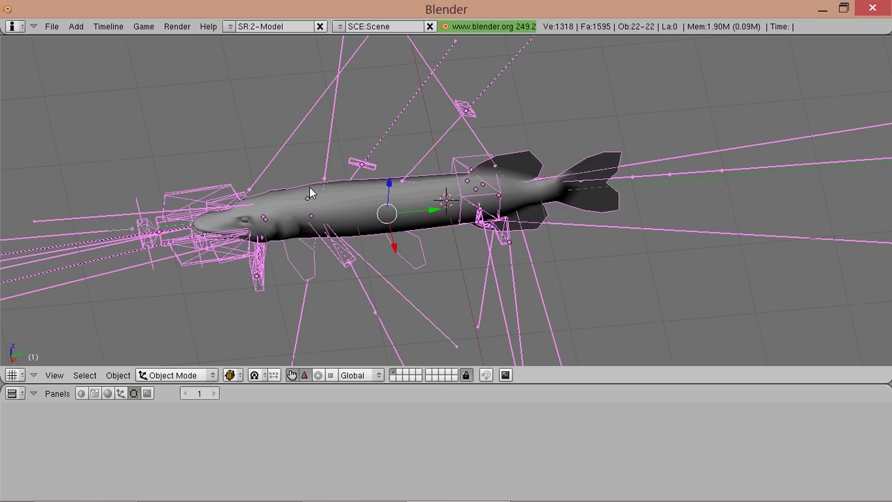
key("F9")
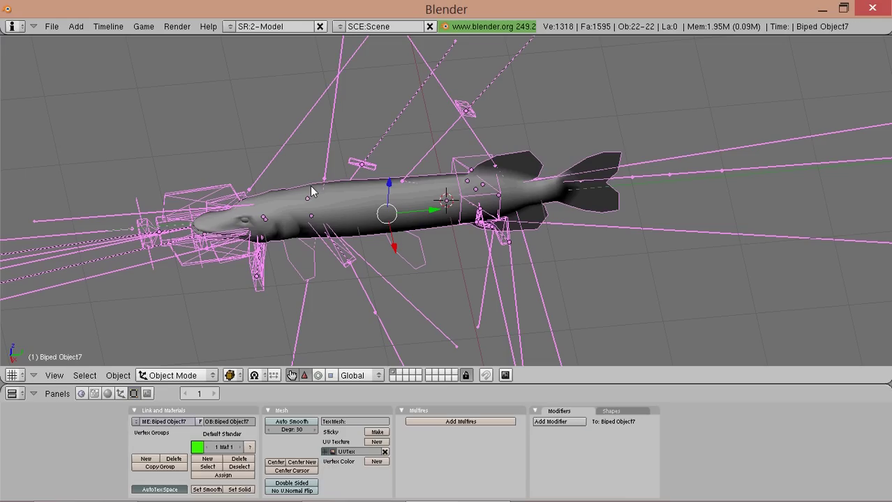
right_click(315, 188, "shift")
scroll(427, 192, "up", 1)
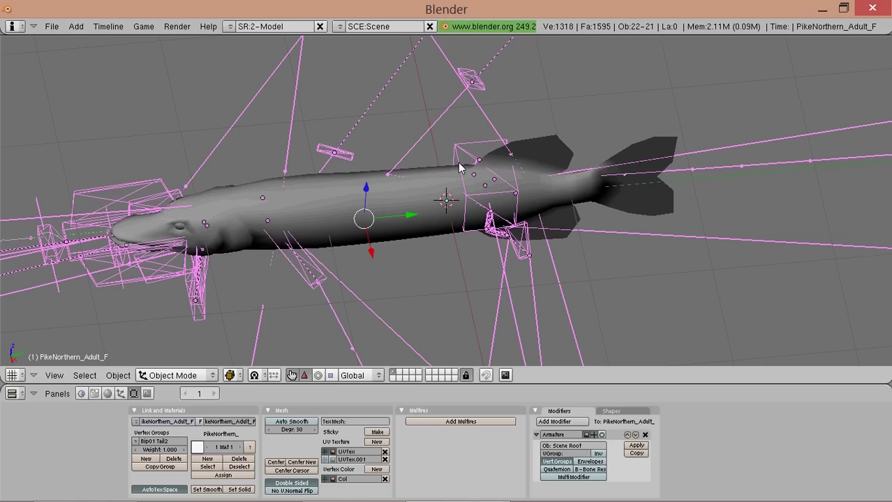
key("ctrl+j")
left_click(513, 192)
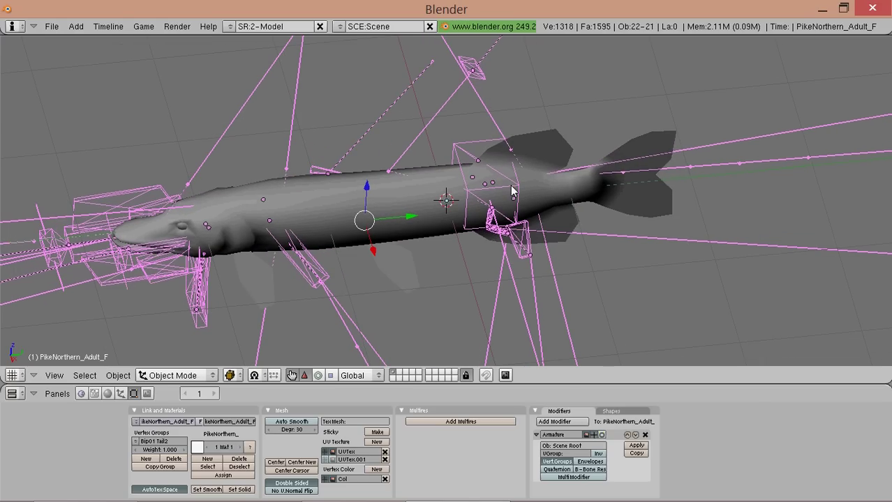
key("x")
left_click(512, 186)
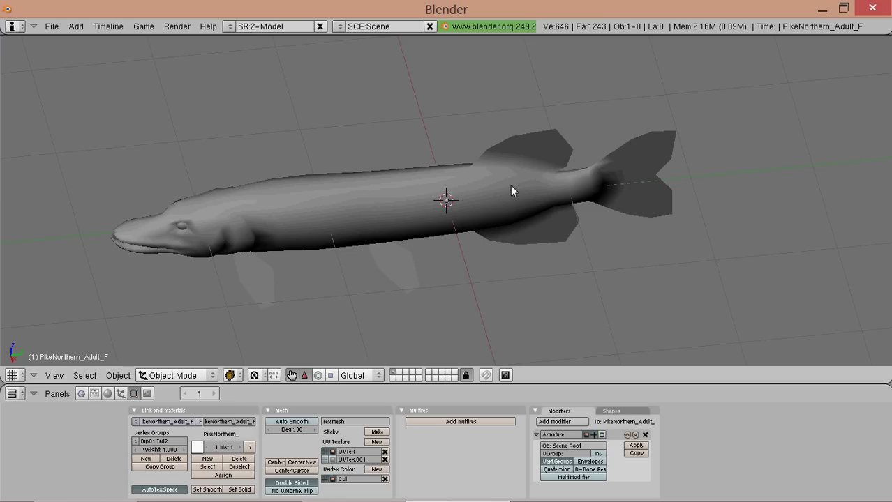
Shift all of the fish mesh's vertices along Y in Edit Mode so its body is centred on the object origin
middle_click_drag(527, 172, 438, 168)
key("KP_3")
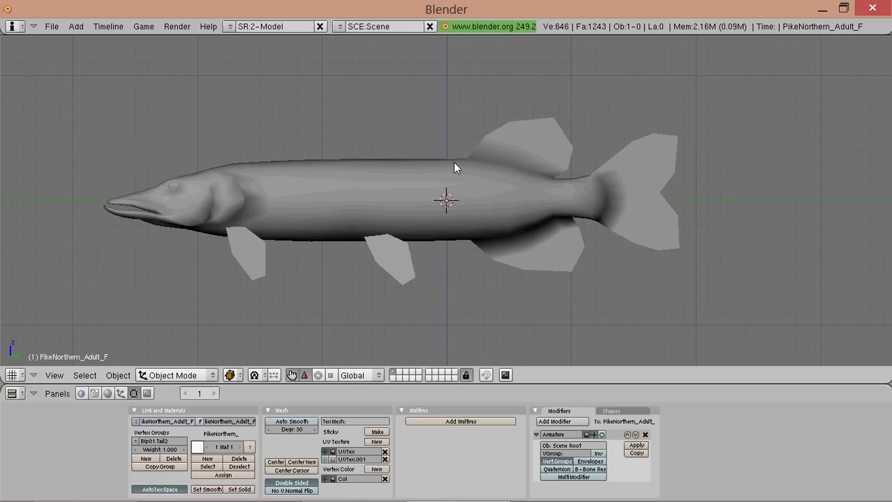
right_click(375, 180)
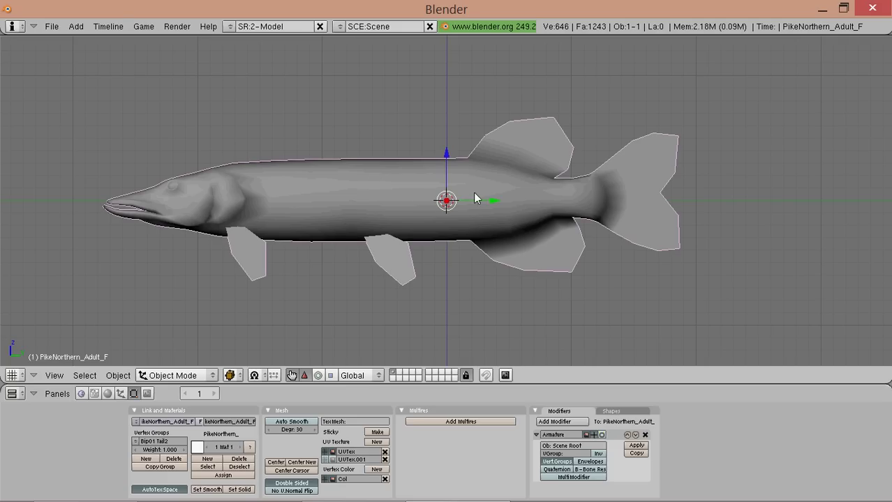
middle_click_drag(414, 198, 482, 196, "shift")
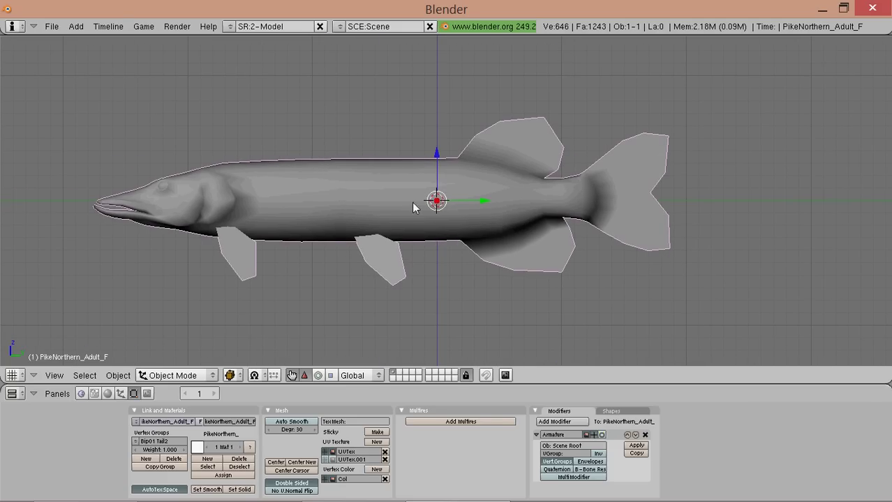
key("Tab")
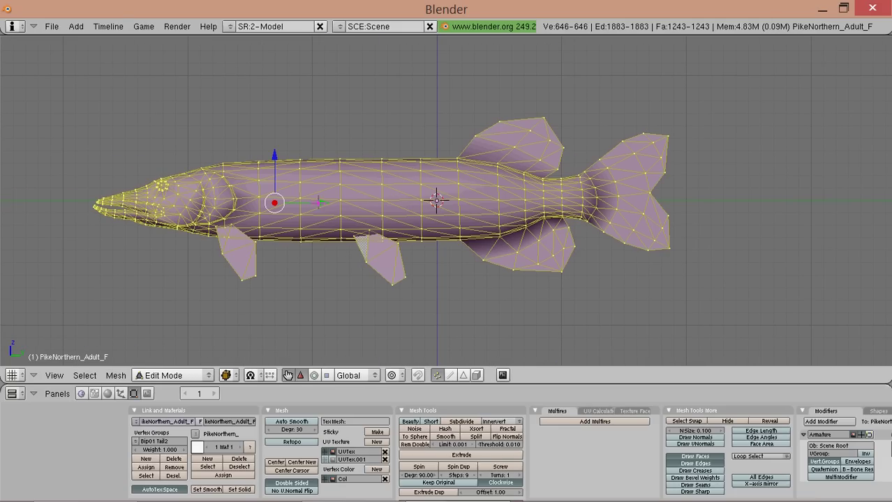
left_click_drag(314, 203, 377, 203)
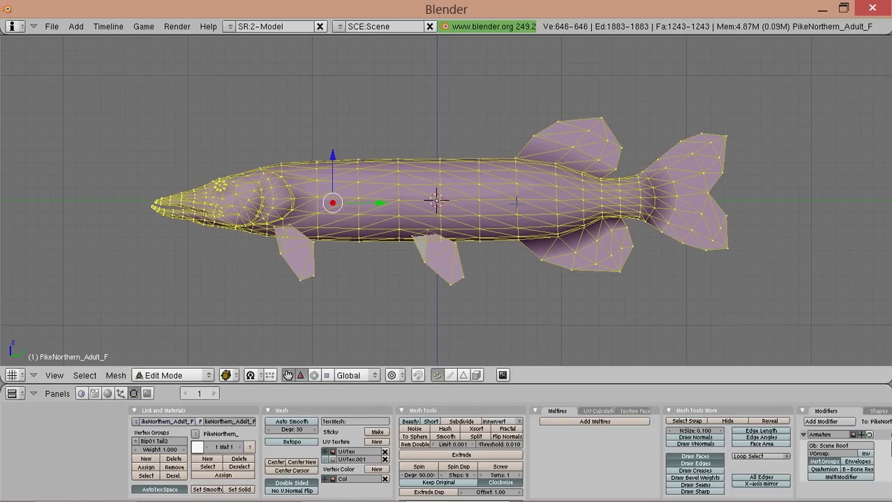
middle_click_drag(526, 199, 478, 206, "shift")
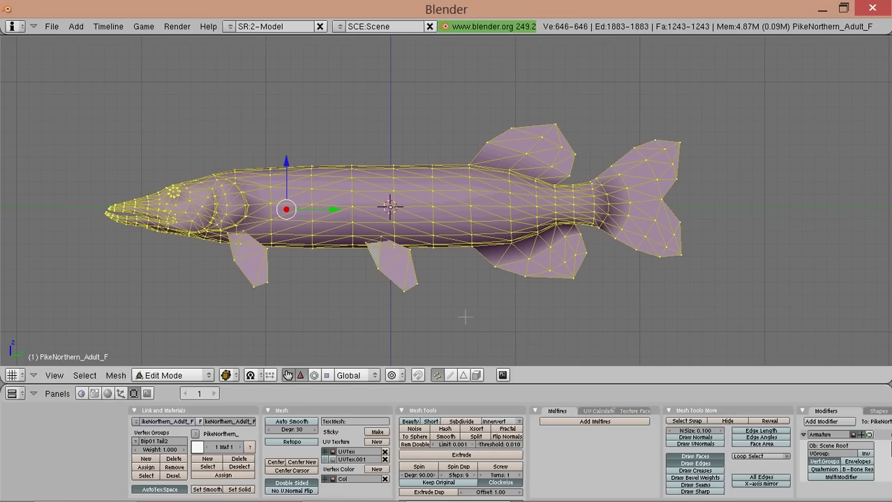
key("Tab")
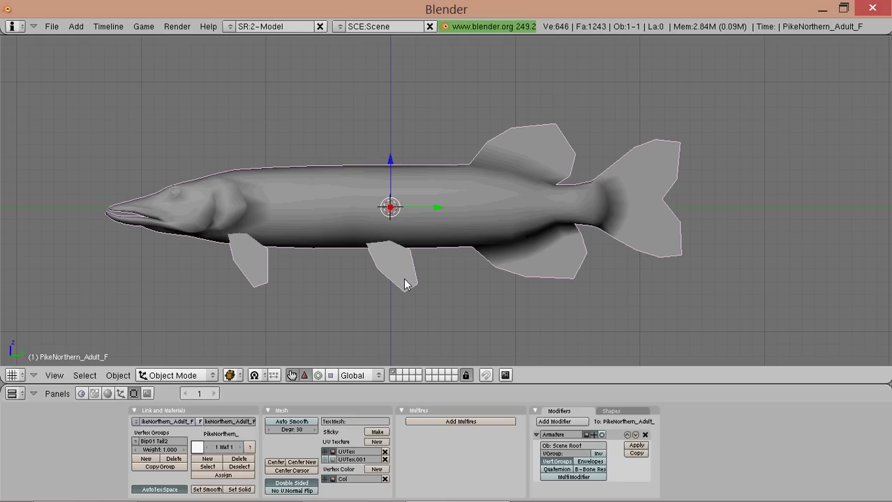
key("a")
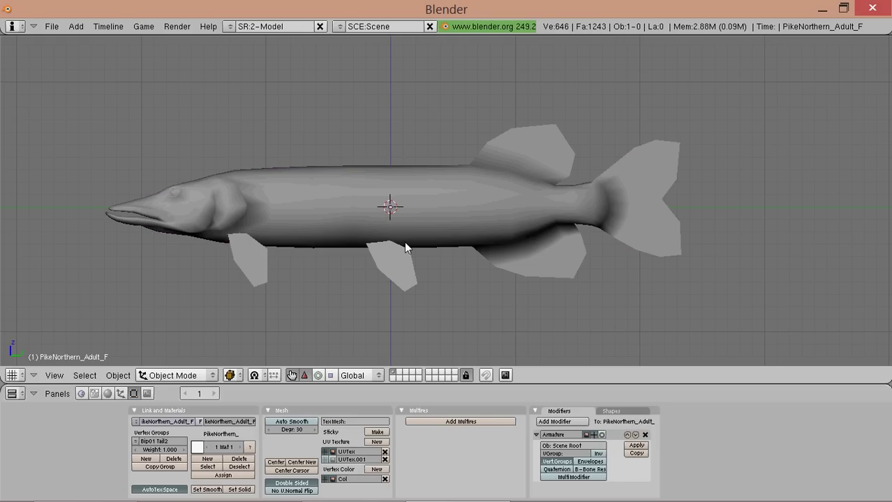
Add an armature at the fish's origin with X-Axis Mirror, X-Ray, Axes and Stick display enabled
key("space")
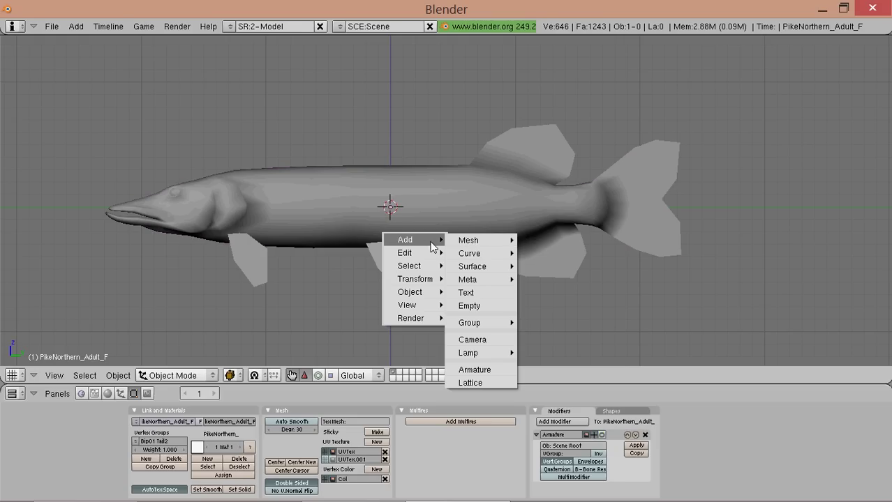
left_click(476, 370)
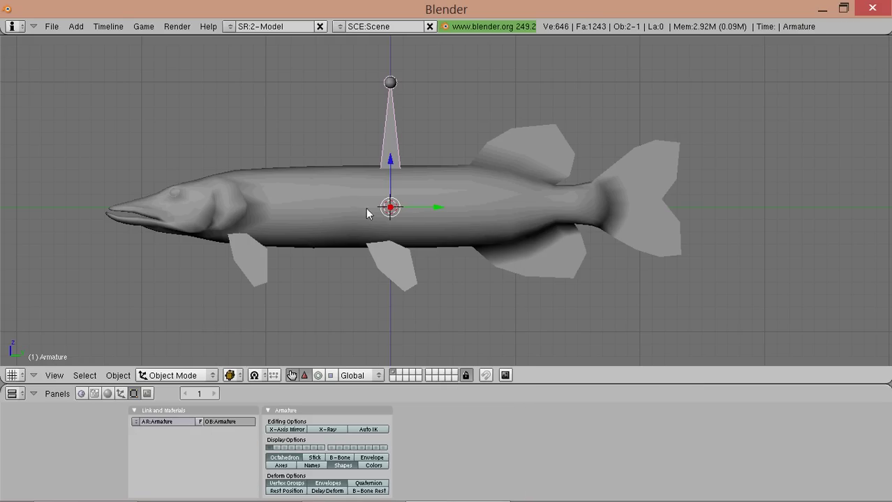
left_click(332, 429)
left_click(277, 432)
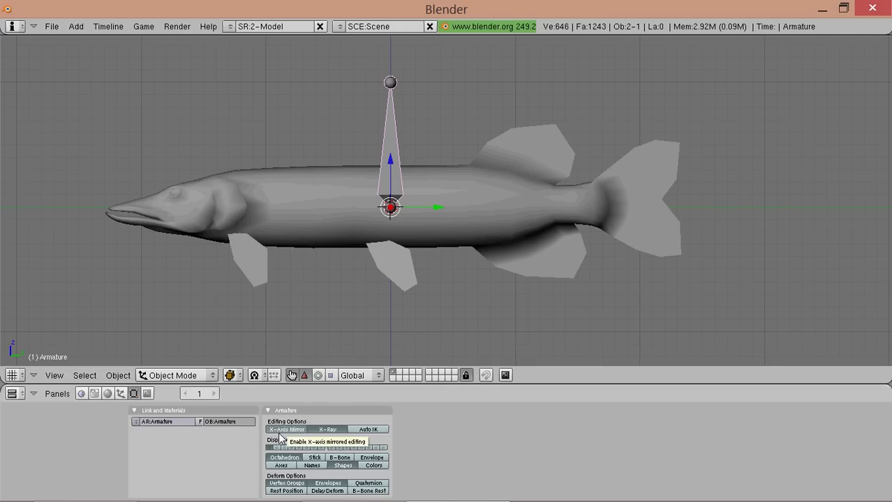
left_click(315, 458)
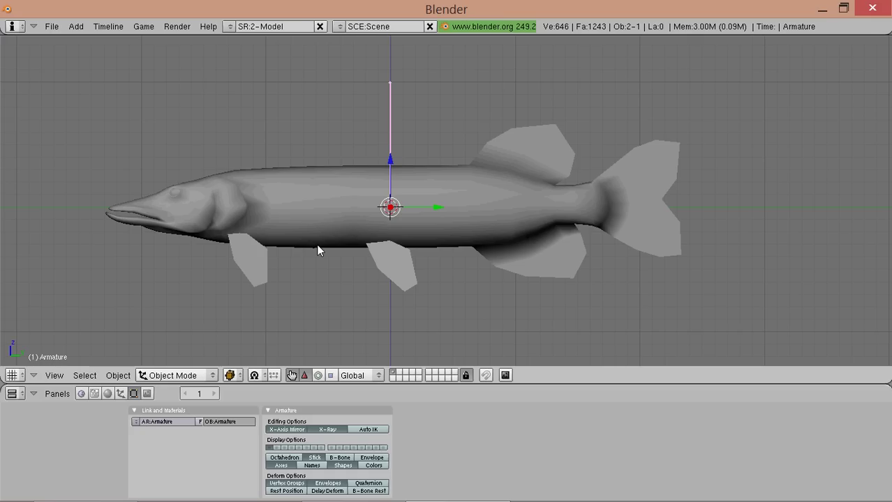
Rename the armature's first bone to Bip01 in Edit Mode
key("Tab")
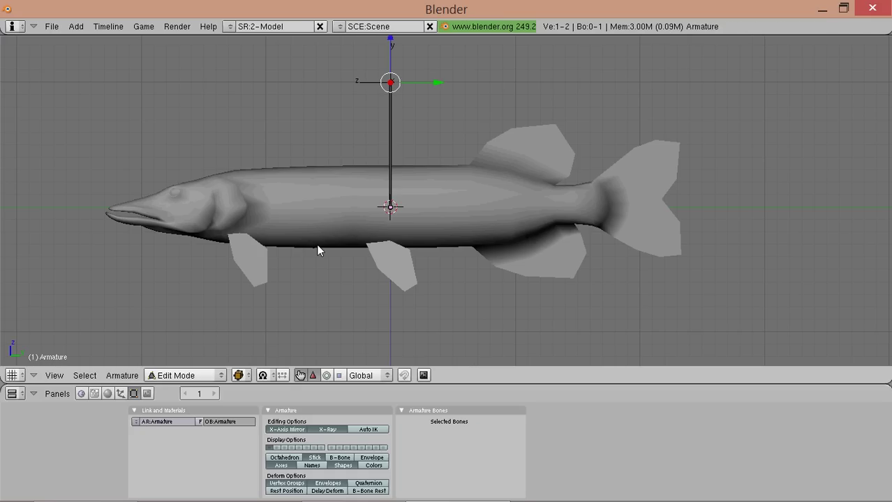
right_click(395, 162)
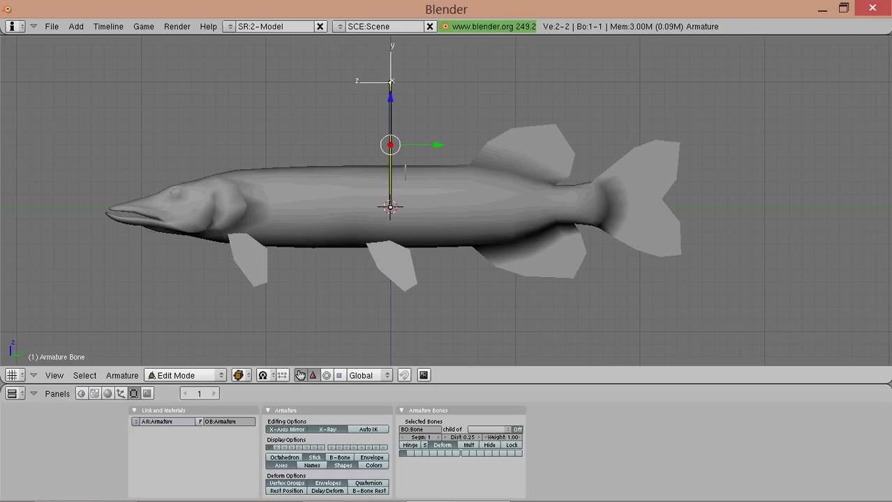
left_click(427, 429)
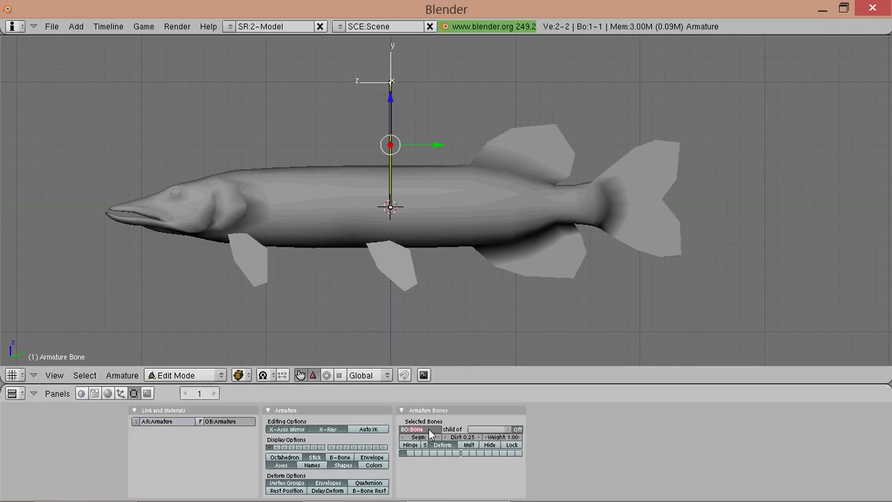
type("Bip01")
key("Return")
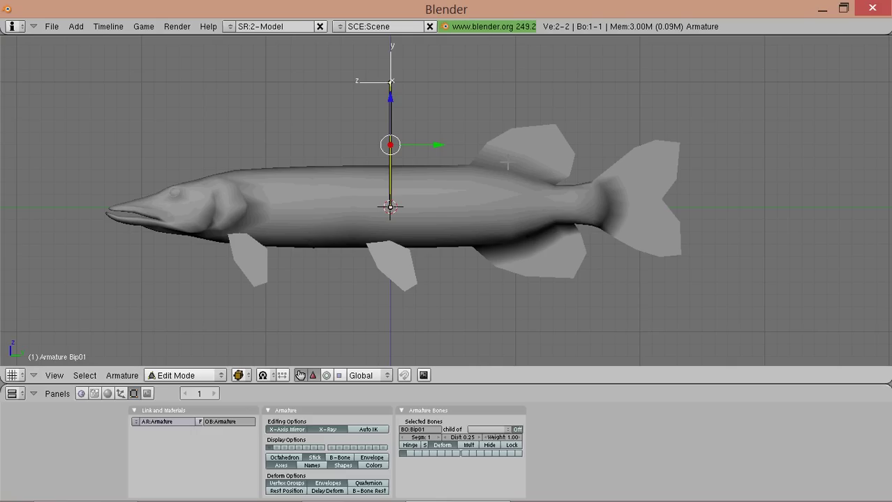
Move the tail of bone Bip01 to Y 1.000, Z 0.000 so the bone lies horizontally toward the fish's tail
key("n")
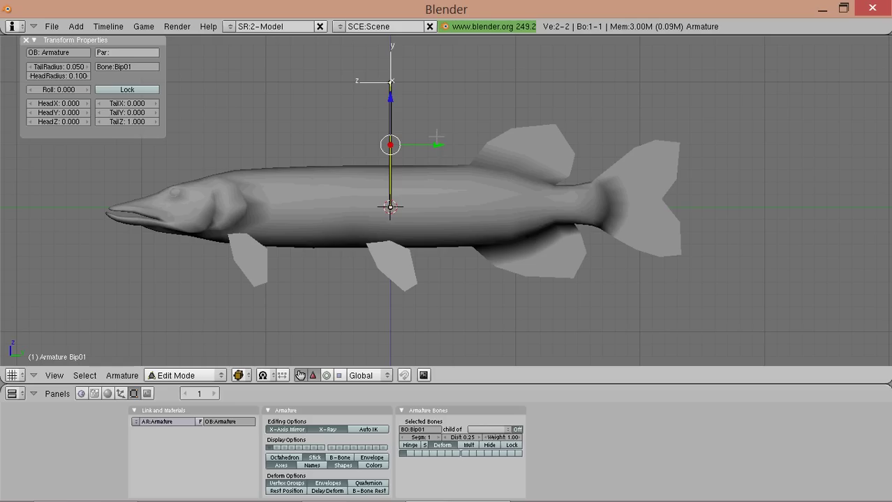
right_click(390, 81)
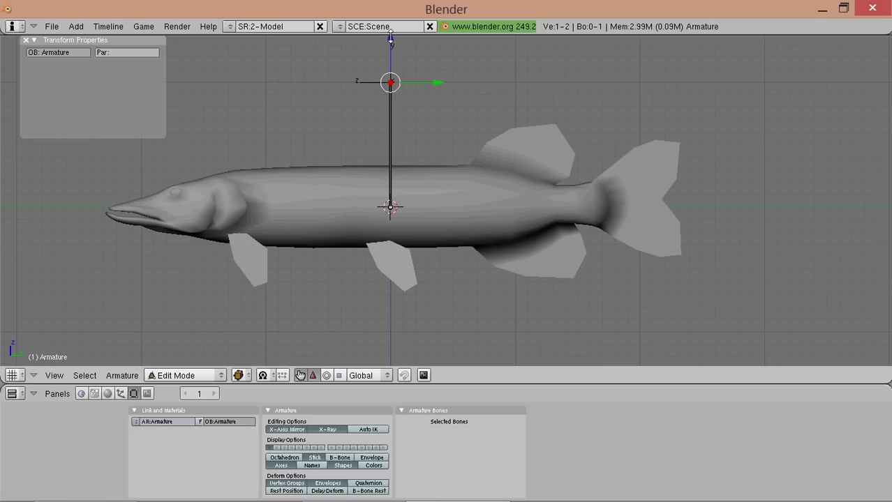
left_click_drag(391, 42, 390, 157)
key("e")
key("y")
key("Return")
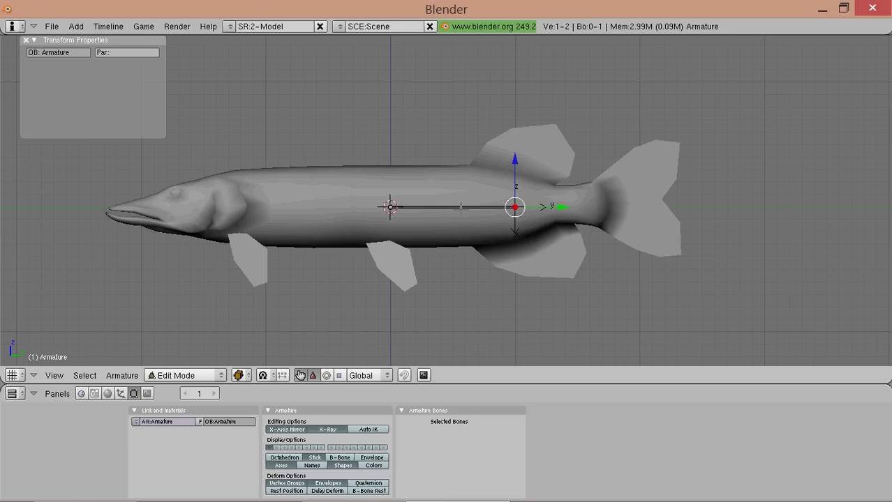
Duplicate bone Bip01 and place the copy slightly lower and toward the head, with its head at Y -0.325, Z -0.095
right_click(460, 207)
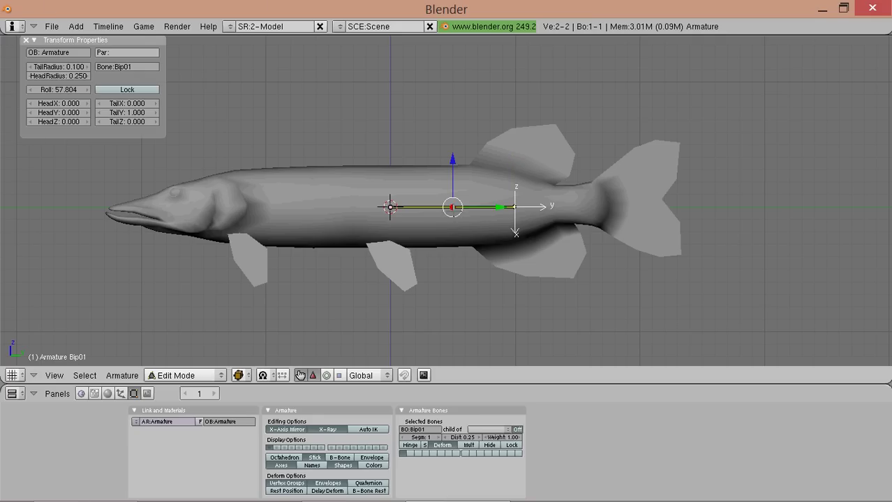
scroll(460, 207, "up", 2)
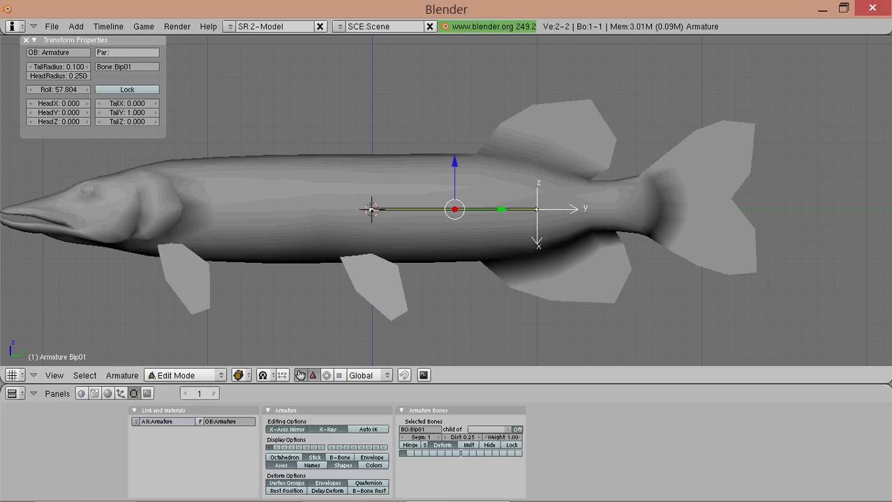
middle_click_drag(364, 210, 372, 216, "shift")
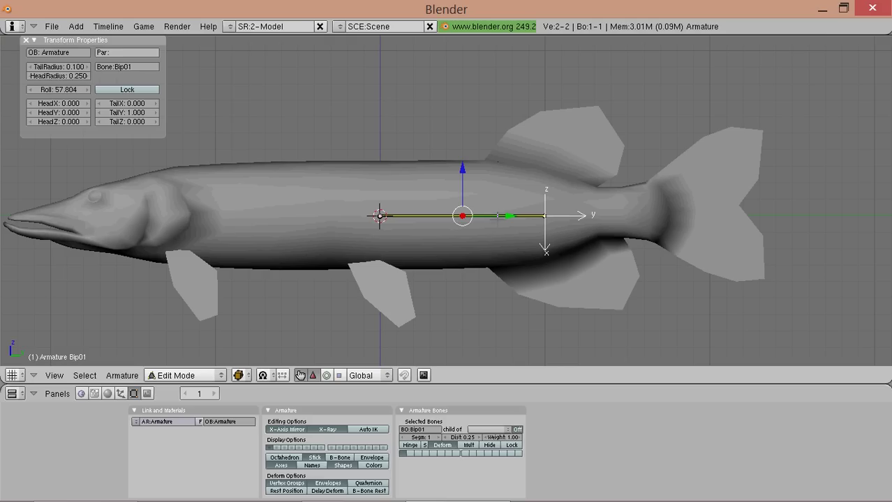
key("shift+d")
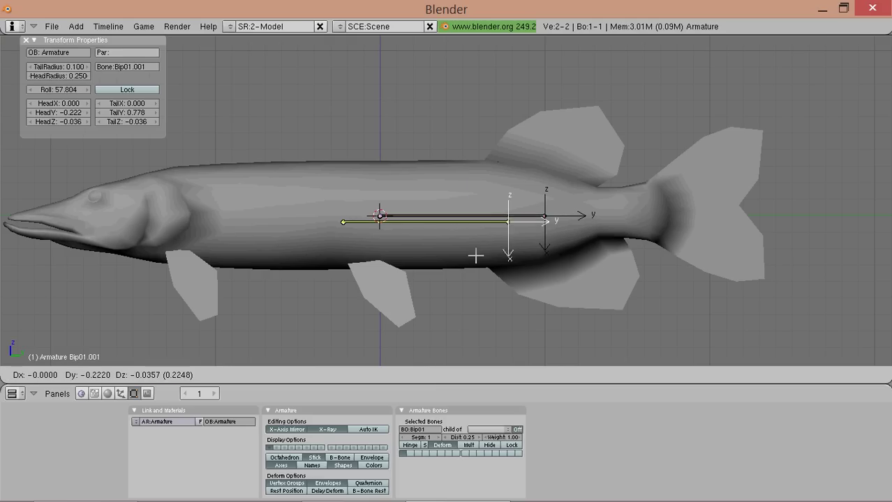
left_click(461, 260)
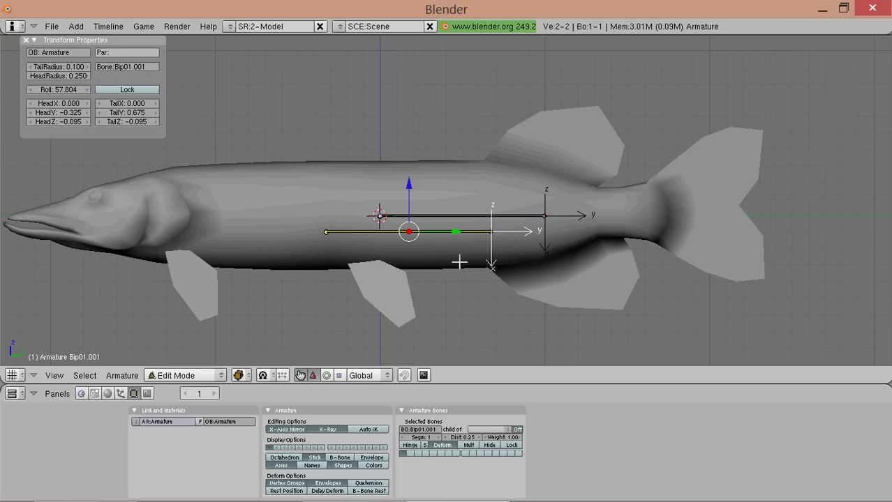
Shorten and reposition the duplicated bone below the origin, pointing toward the head from Y 0.151 to Y -0.094 at Z -0.107
right_click(491, 231)
key("g")
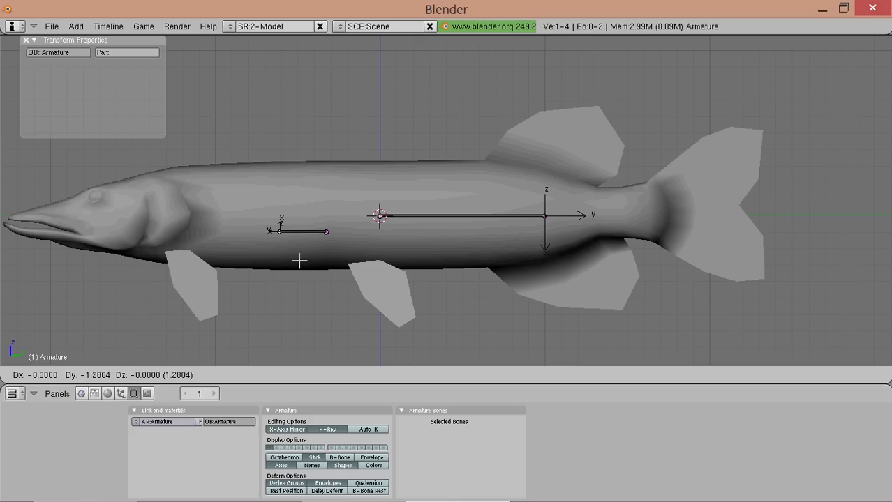
key("Escape")
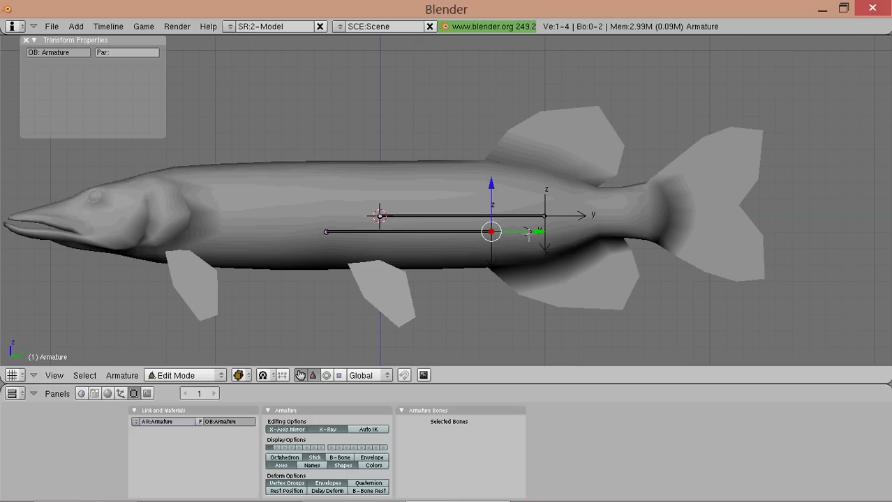
left_click_drag(525, 239, 326, 235)
right_click_drag(315, 232, 388, 234)
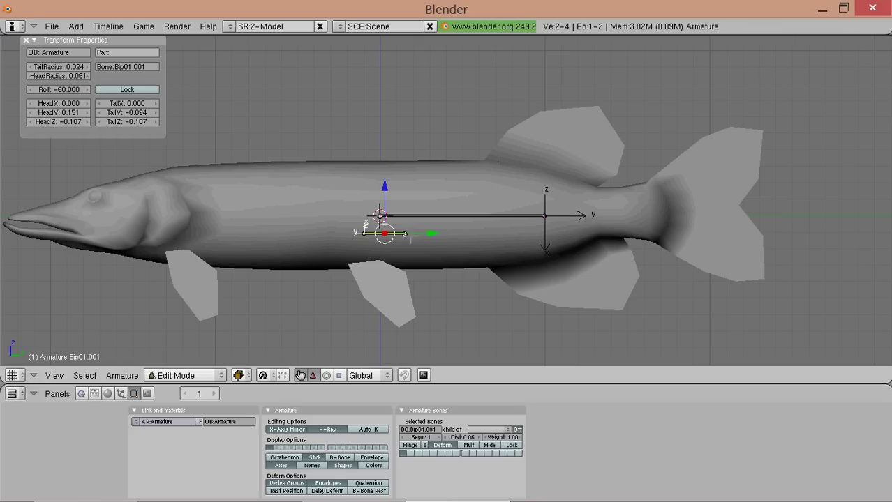
Rename the short duplicated bone as Bip01 NonAccum
scroll(447, 209, "up", 2)
middle_click_drag(391, 279, 470, 243, "shift")
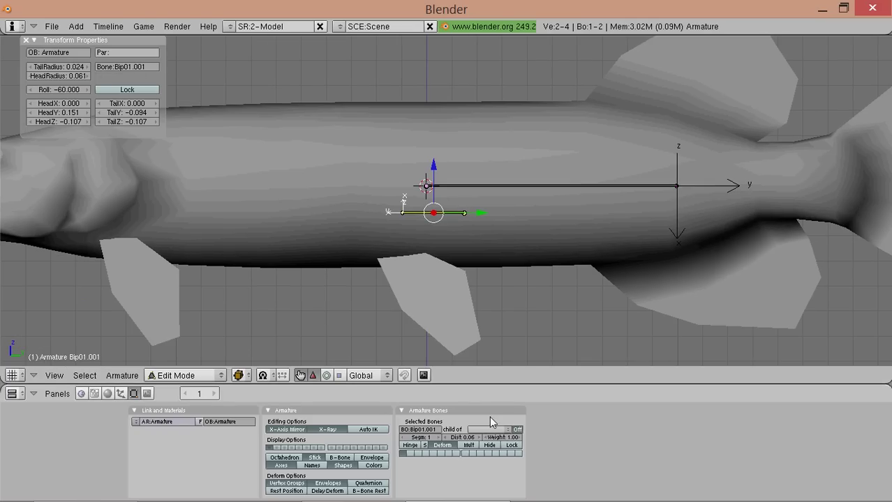
left_click(437, 430)
key("BackSpace")
key("BackSpace")
key("BackSpace")
key("BackSpace")
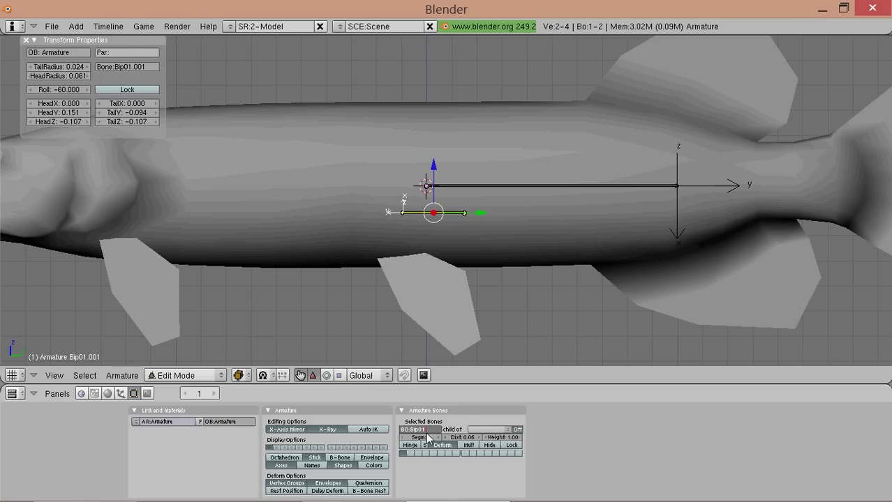
type("B")
key("BackSpace")
type("NonAccum")
key("Return")
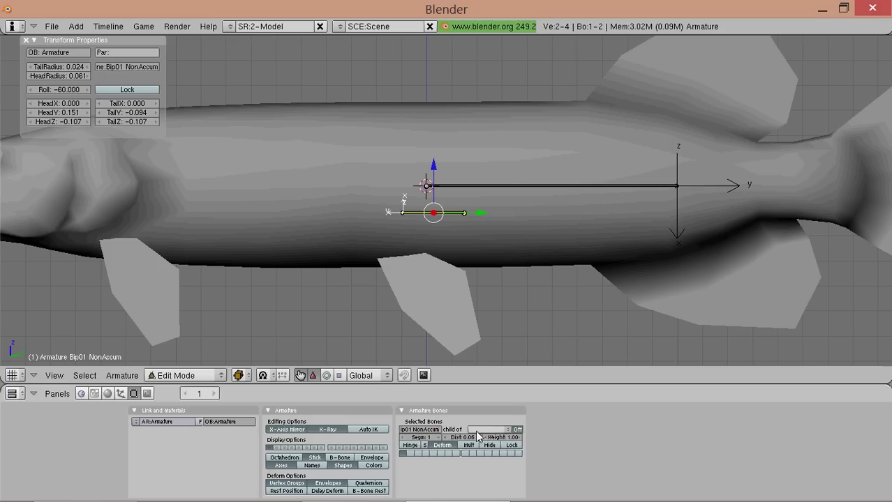
Make bone Bip01 NonAccum a child of Bip01
left_click(490, 431)
left_click(477, 431)
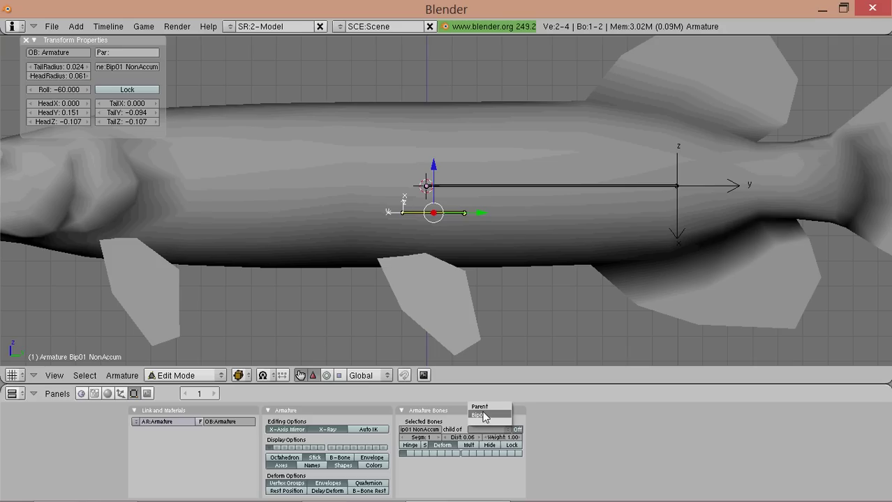
left_click(481, 416)
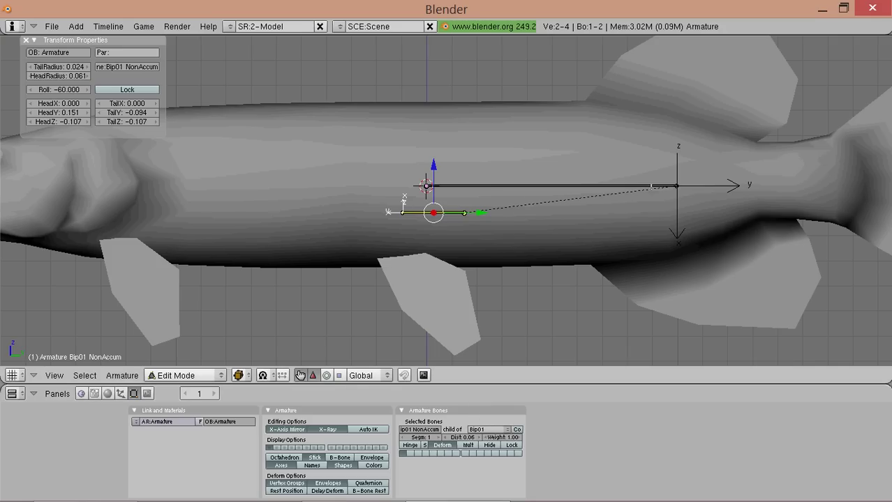
key("Tab")
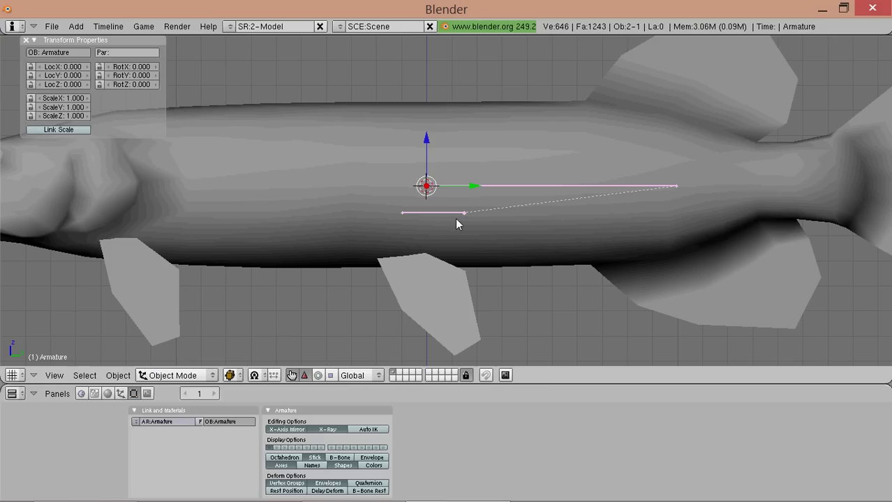
key("Tab")
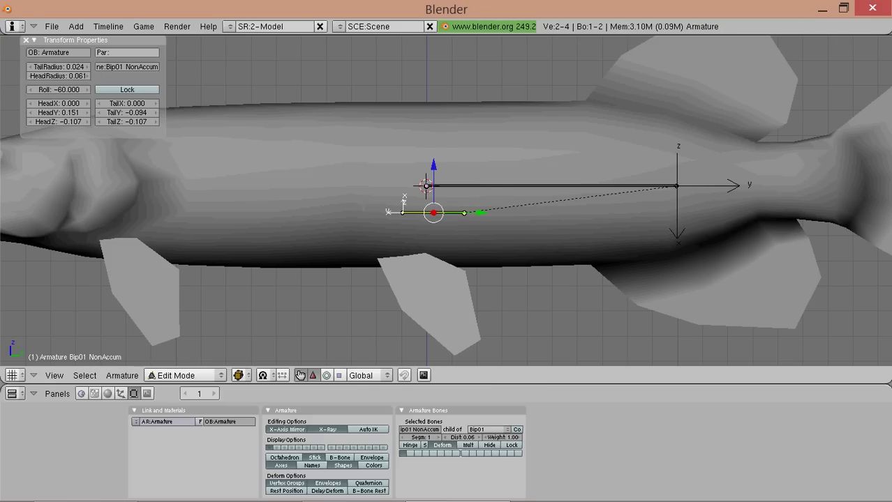
Duplicate bone Bip01 NonAccum and place the copy behind the fish's head, with its head at Y -1.245, Z 0.059
middle_click_drag(309, 197, 435, 210, "shift")
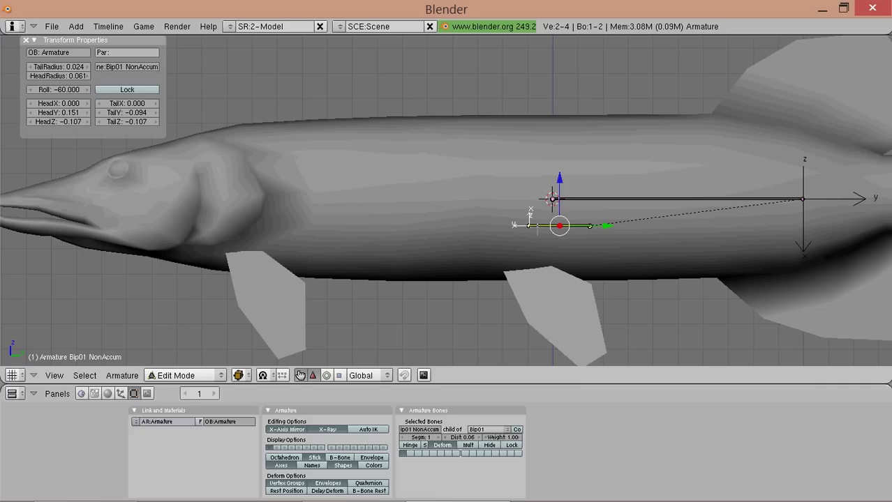
scroll(536, 233, "down", 3)
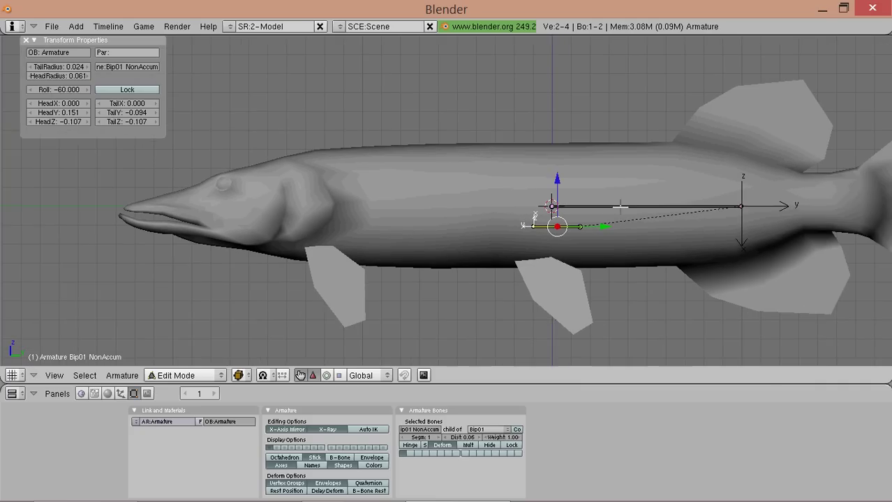
middle_click_drag(620, 207, 491, 210, "shift")
scroll(411, 209, "down", 3)
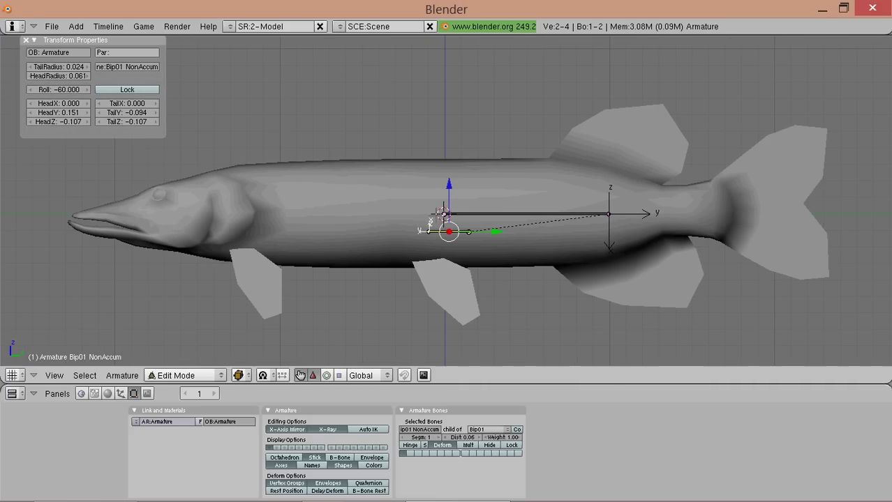
right_click(444, 213)
key("shift+d")
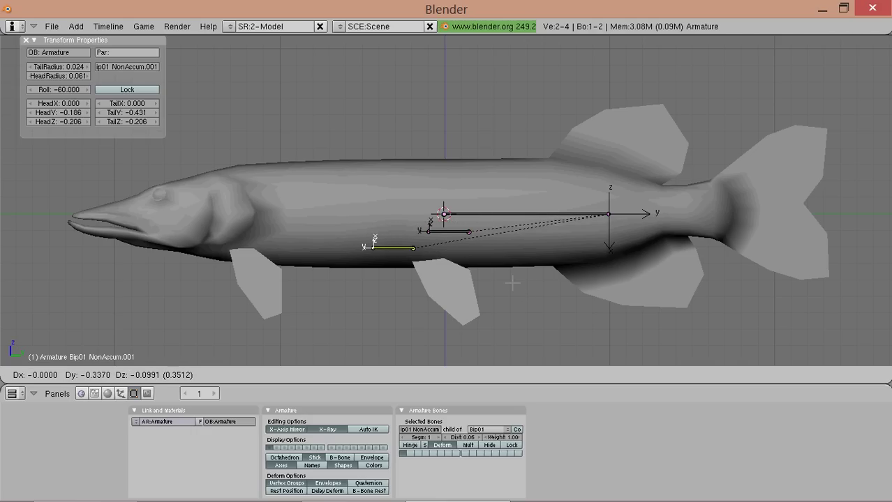
left_click(351, 244)
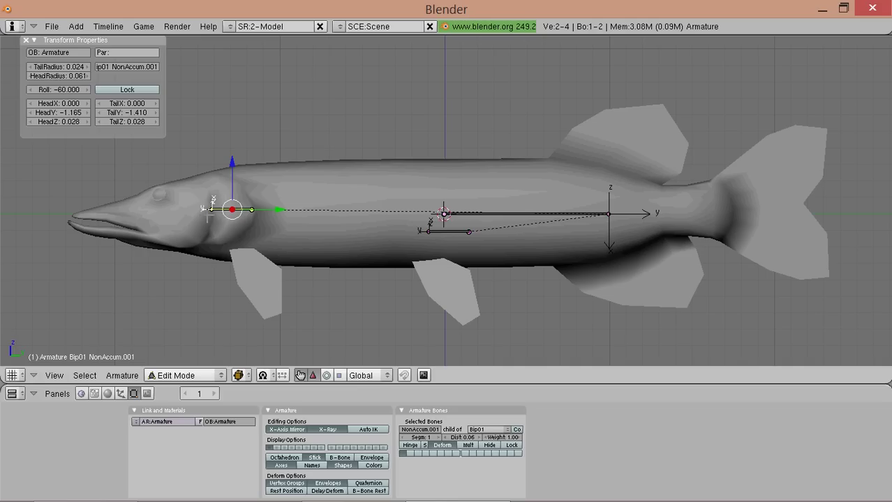
key("g")
left_click(251, 222)
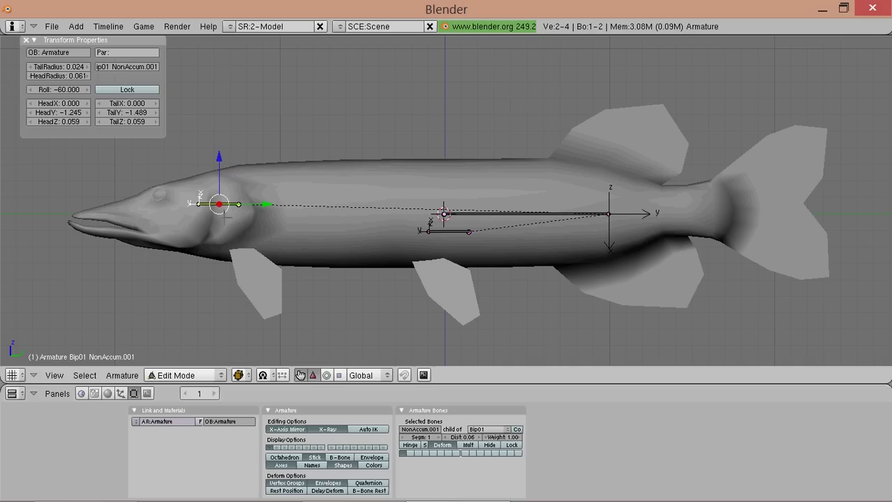
Stretch the copied bone's tail to the snout tip at Y -2.239, Z -0.012, and rename the bone Bip01 Head
key("g")
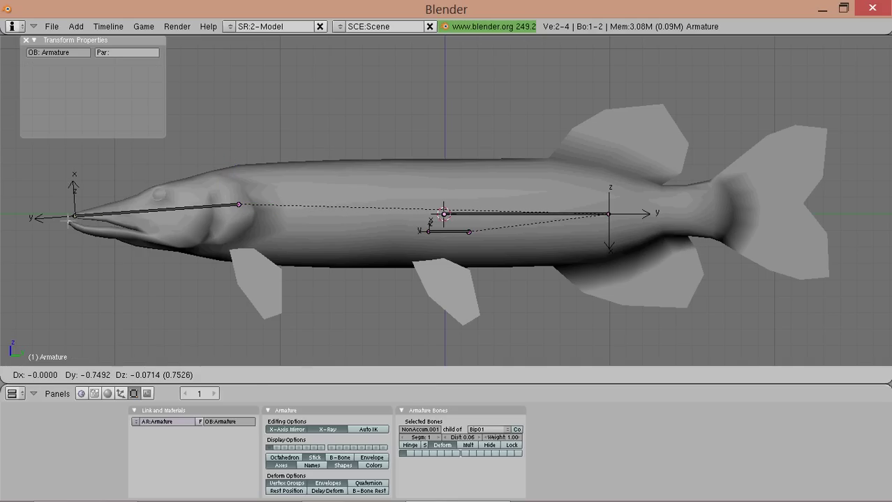
left_click(73, 217)
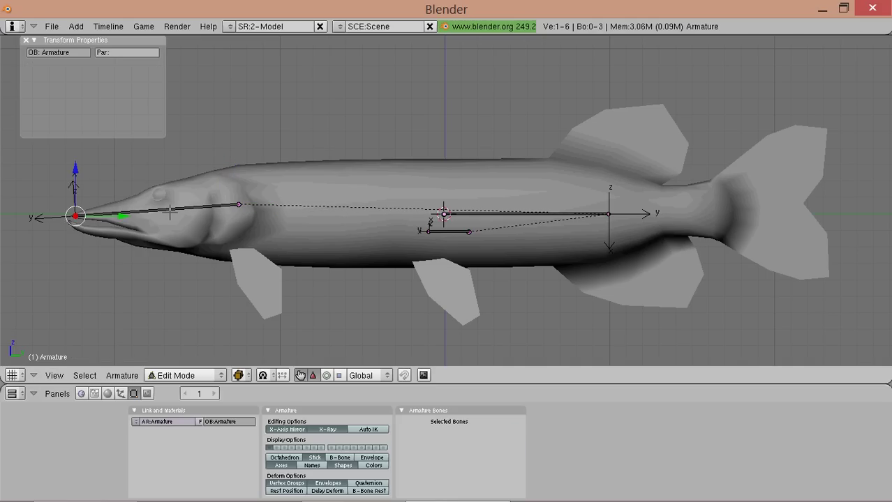
middle_click_drag(239, 205, 262, 209, "shift")
right_click(244, 208)
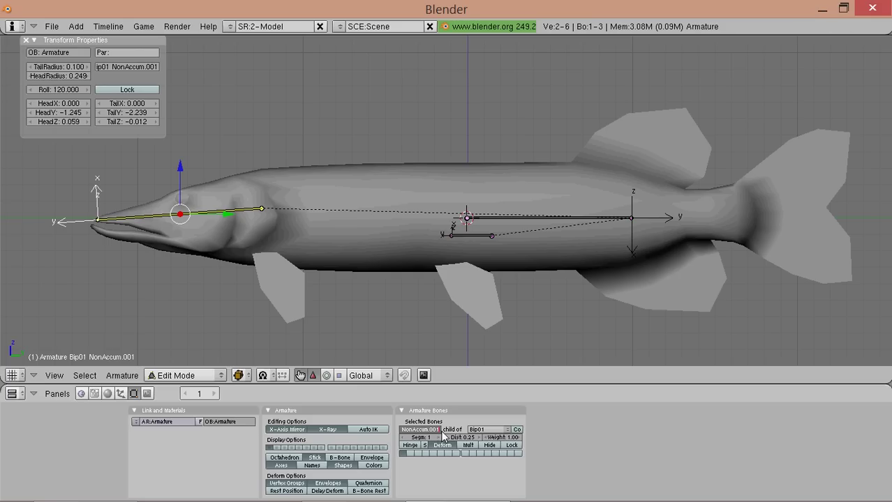
left_click(440, 431)
key("Return")
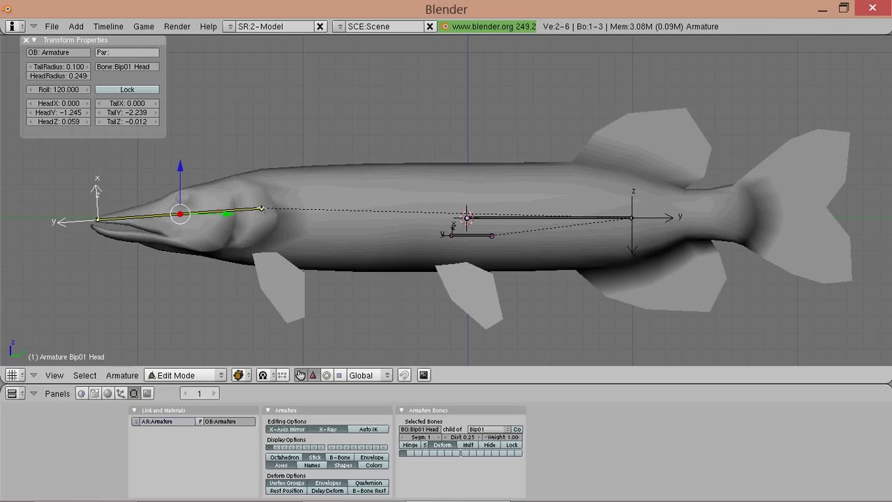
Extrude a bone from the base of Bip01 Head along the body to the tail fin's root at Y 1.736, Z 0.044
right_click(261, 208)
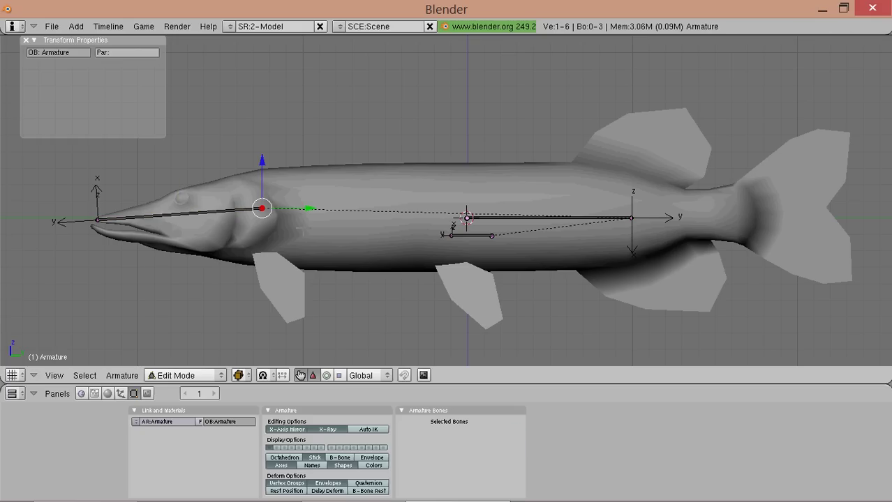
middle_click_drag(319, 210, 287, 213, "shift")
middle_click_drag(330, 231, 271, 234, "shift")
key("g")
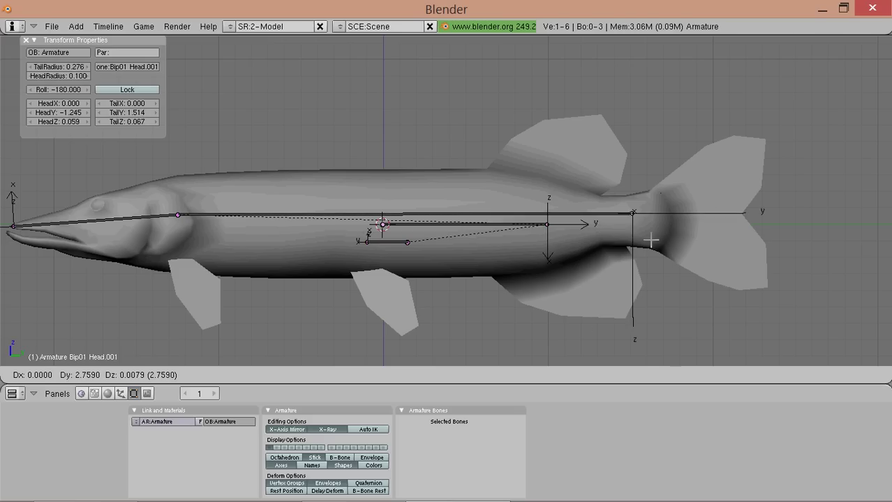
left_click(686, 242)
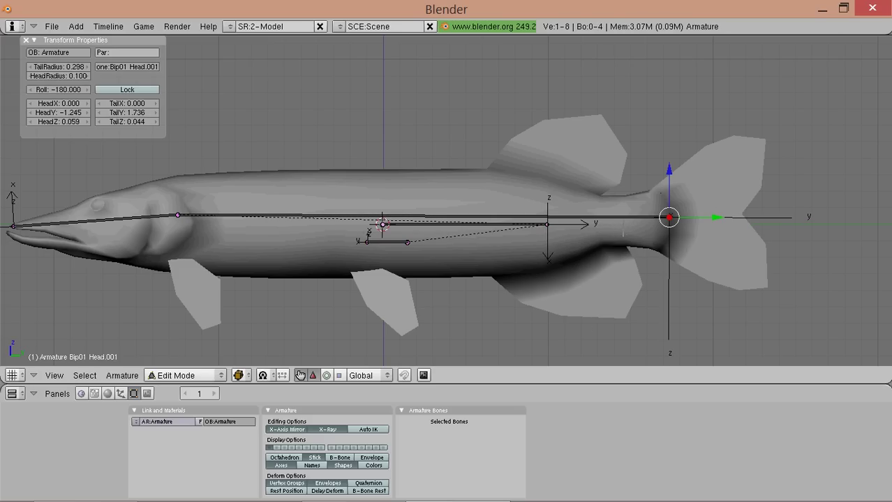
Rename the long extruded body bone as Bip01 Spine
right_click(604, 216)
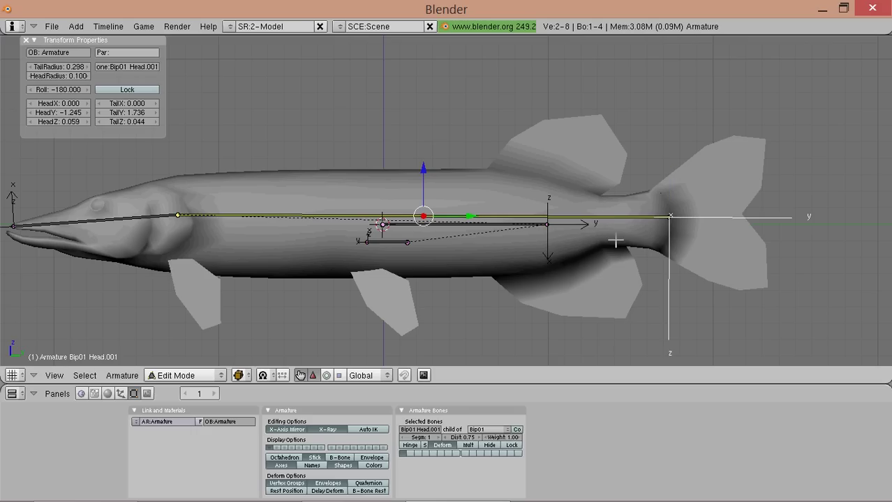
left_click(420, 431)
double_click(421, 430)
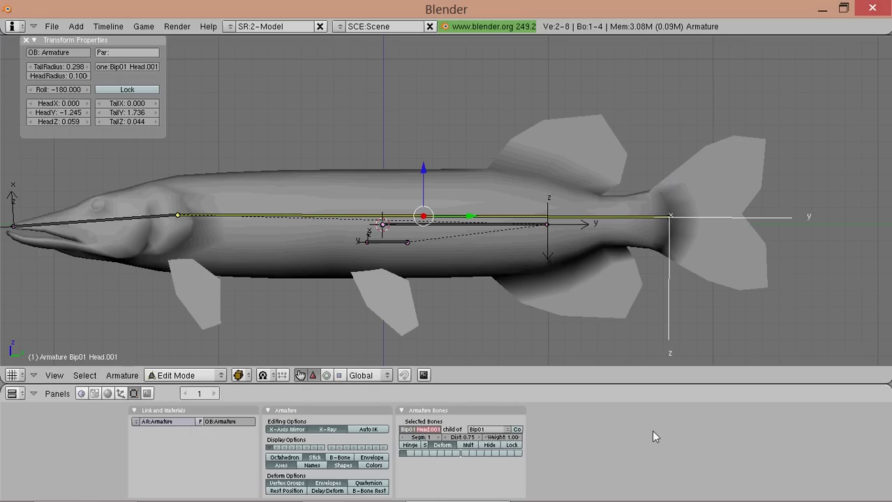
type("Spine")
key("Return")
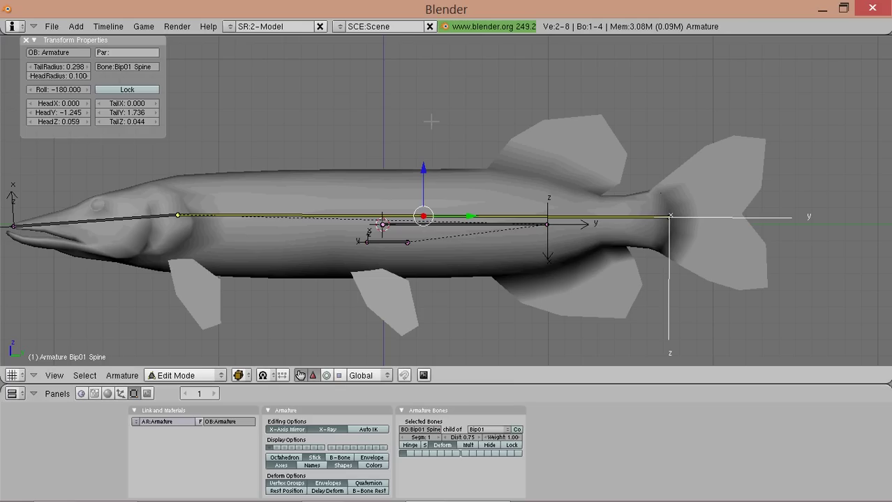
Subdivide bone Bip01 Spine with Subdivide Multi using 5 cuts, and select the segment nearest the head
key("w")
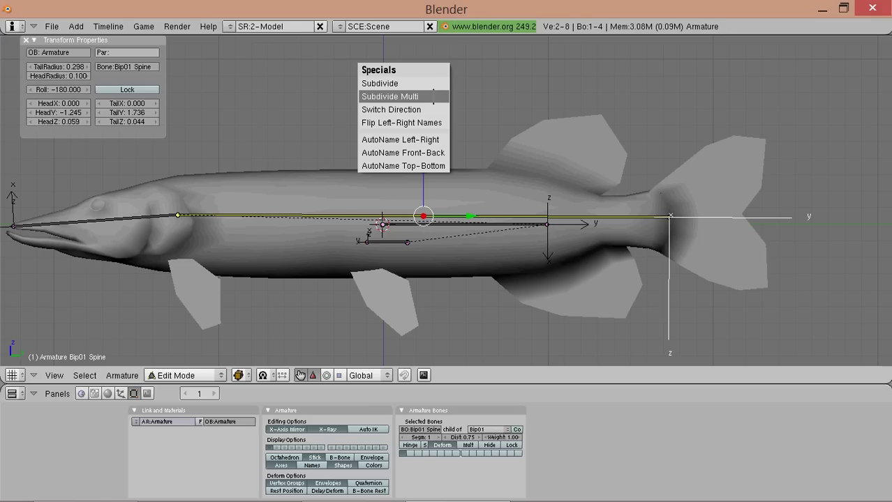
left_click(433, 96)
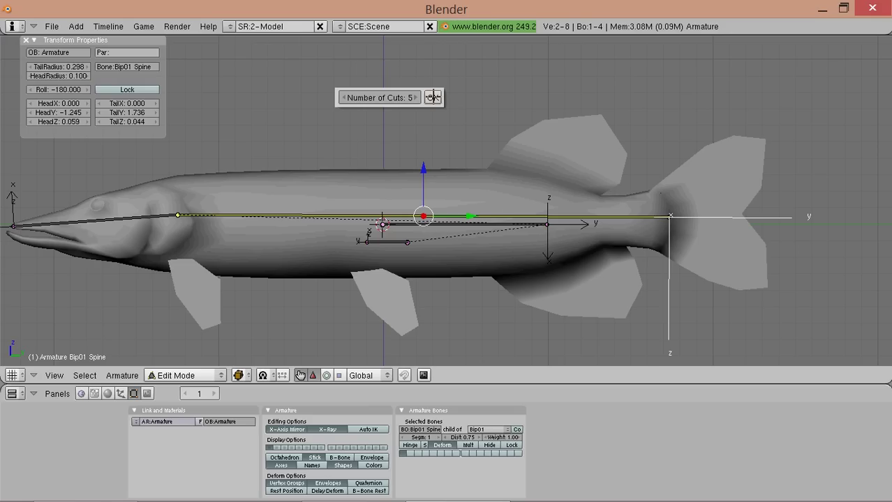
left_click(434, 97)
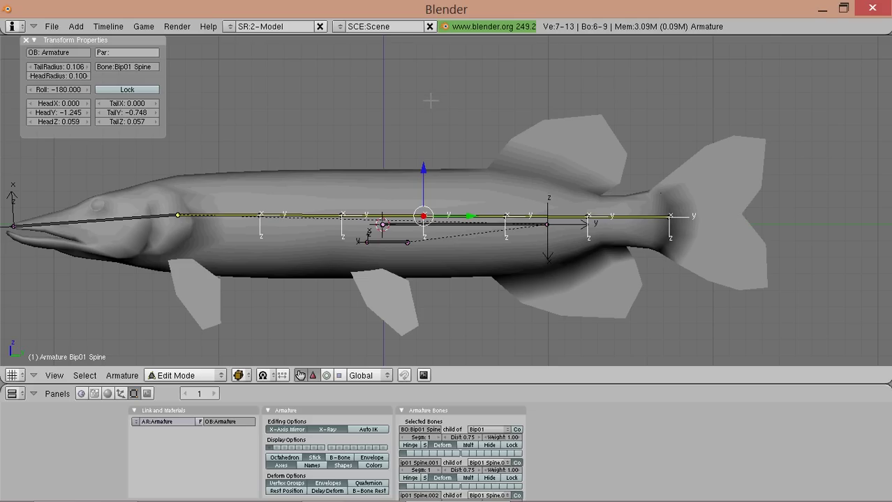
right_click(239, 214)
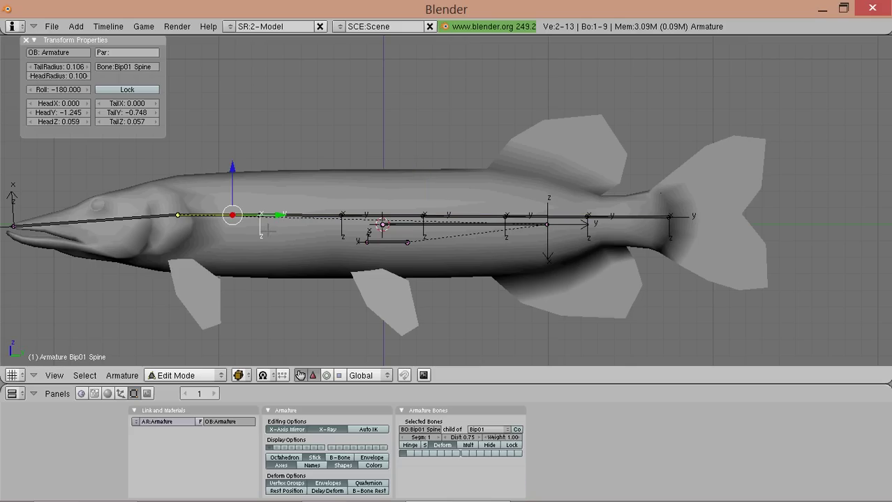
Rename the second spine segment behind the head as Bip01 Spine1
right_click(312, 215)
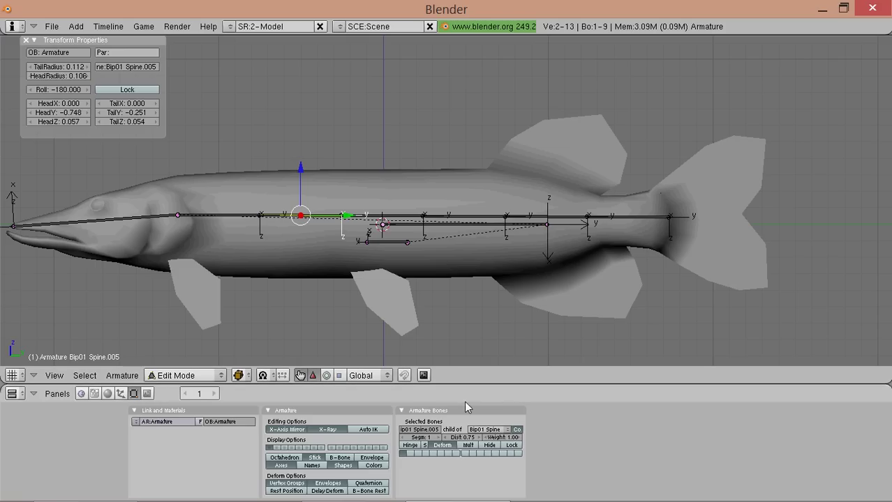
left_click(427, 430)
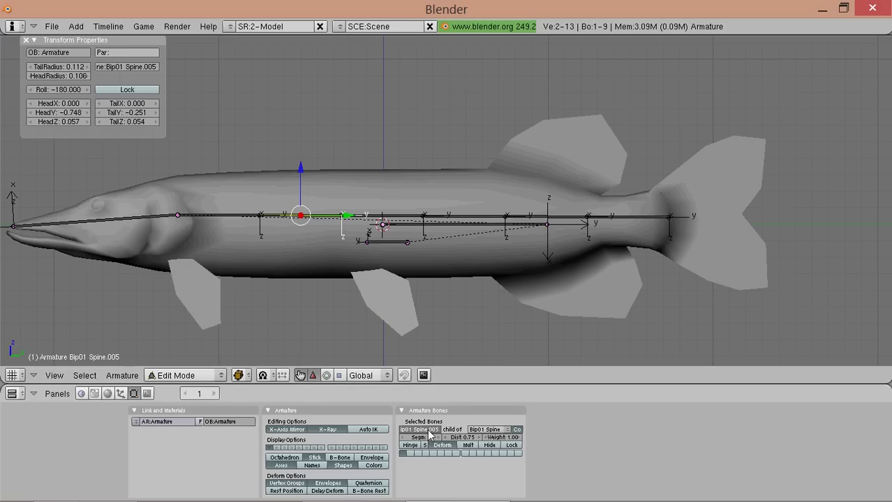
key("BackSpace")
key("BackSpace")
key("BackSpace")
key("BackSpace")
type("1")
key("Return")
Rename the third spine segment, at the middle of the body, as Bip01 Spine2
right_click(370, 215)
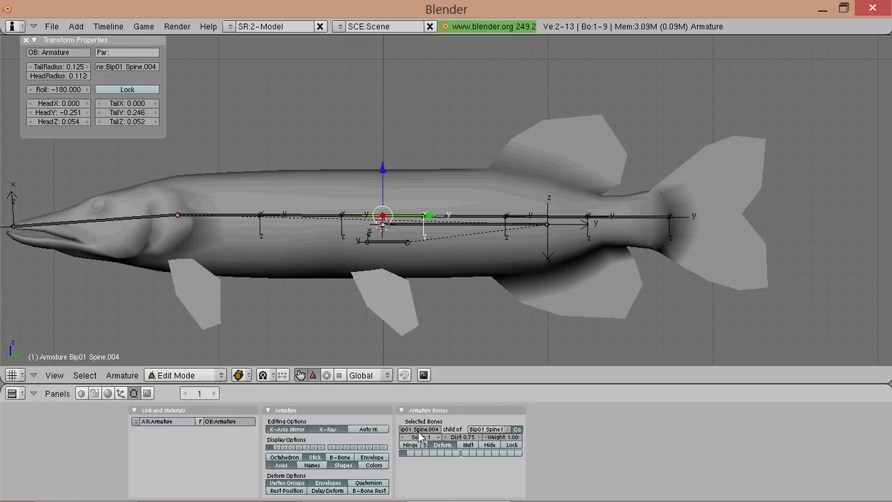
left_click(431, 430)
key("BackSpace")
key("BackSpace")
key("BackSpace")
key("BackSpace")
key("BackSpace")
type("e2")
key("Return")
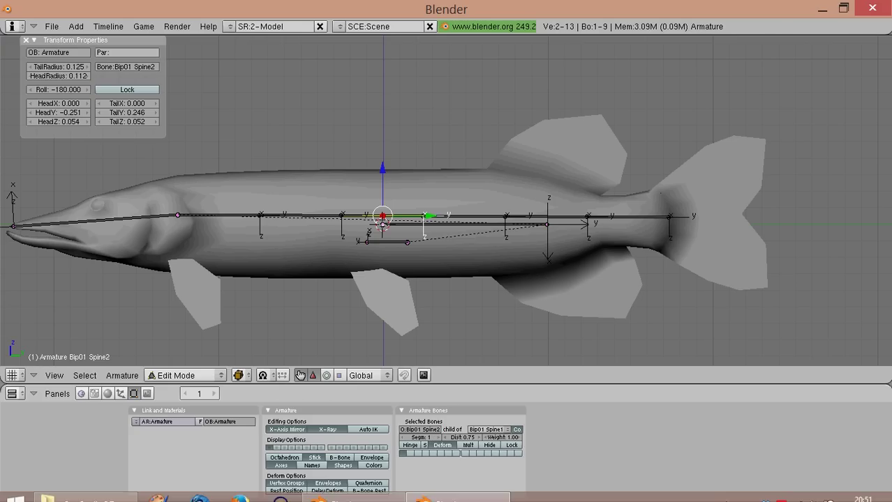
Rename the fourth spine segment as Bip01 Spine3 and the fifth as Bip01 Spine4
right_click(478, 219)
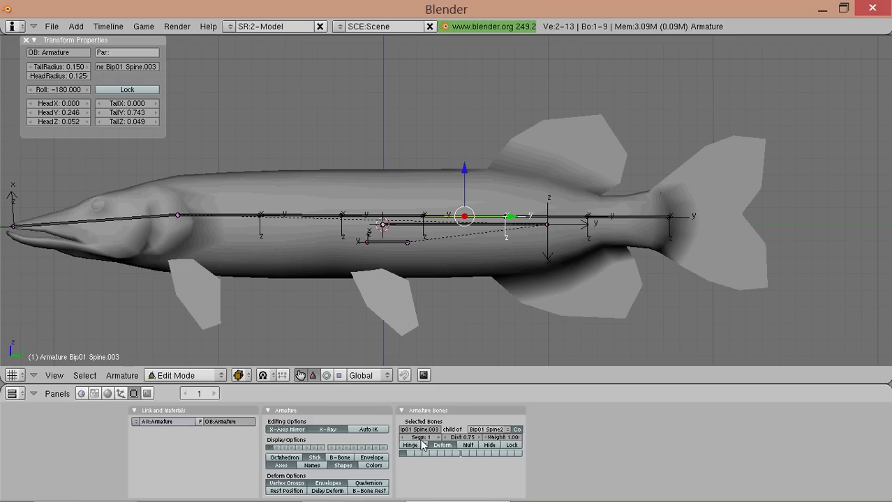
left_click_drag(427, 430, 440, 430)
type("3")
key("Return")
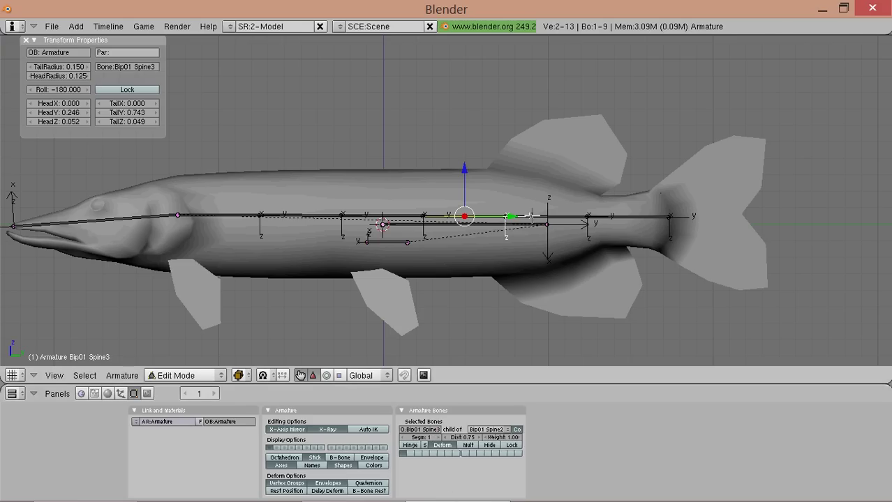
right_click(534, 217)
left_click_drag(439, 430, 429, 432)
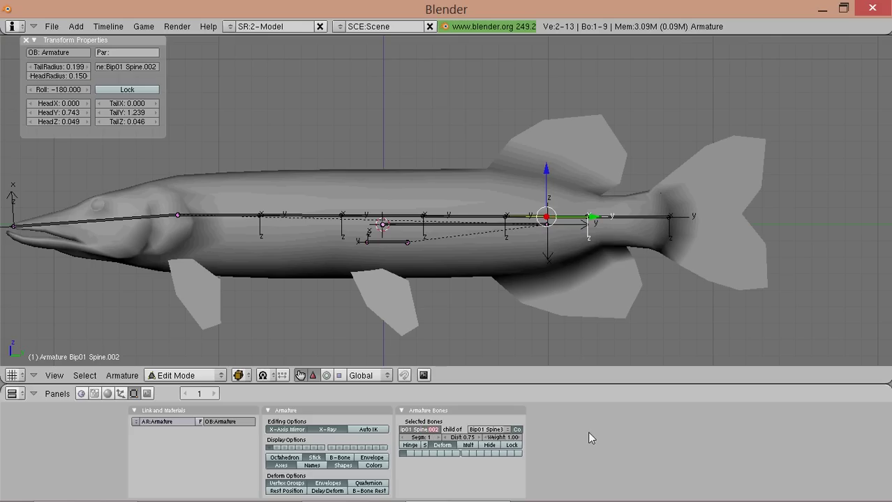
type("4")
key("Return")
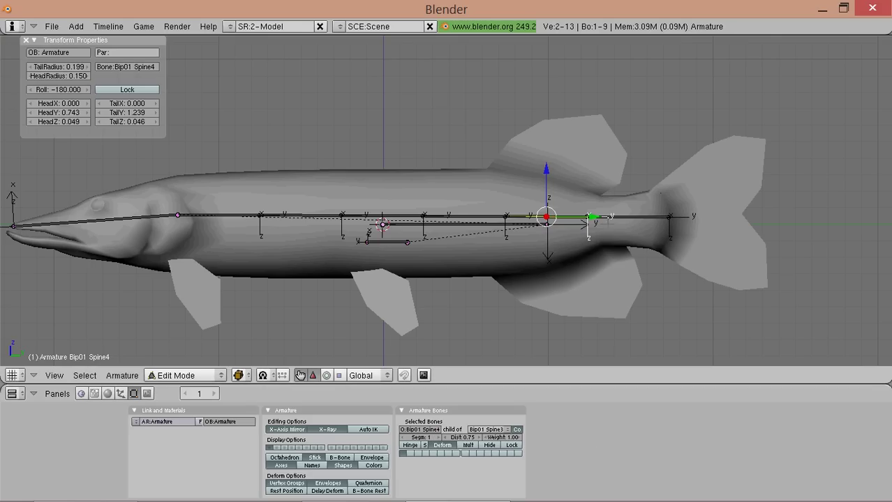
Rename the last spine segment before the tail fin as Bip01 Spine5 and leave Edit Mode
right_click(642, 217)
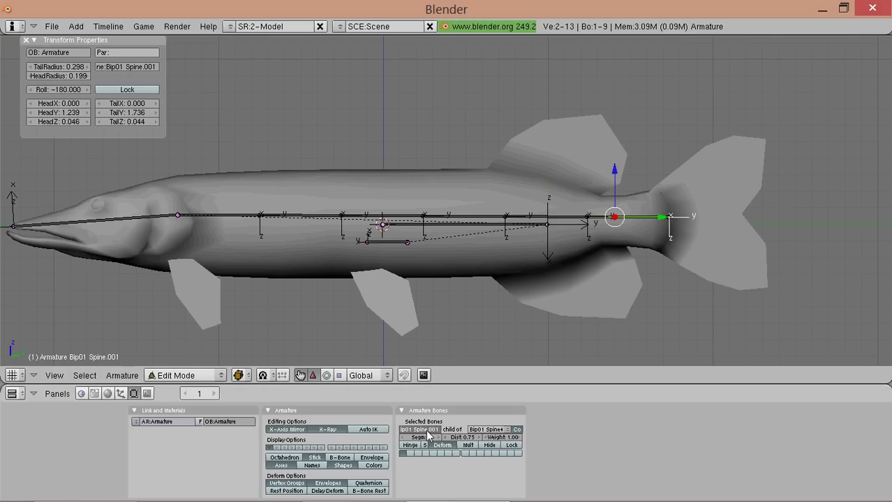
double_click(428, 430)
type("5")
key("Return")
key("Tab")
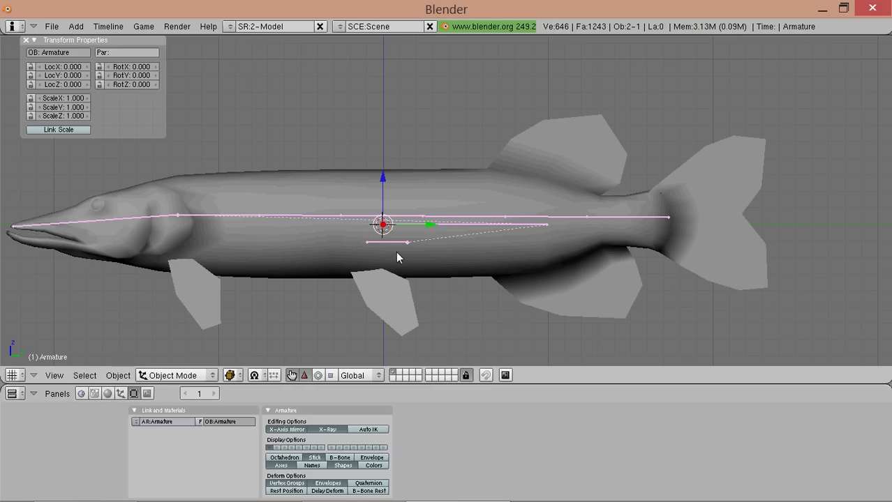
In Edit Mode, make the Bip01 Head bone a child of Bip01 Spine
scroll(396, 251, "up", 1, "shift")
key("Tab")
scroll(194, 240, "up", 1, "ctrl")
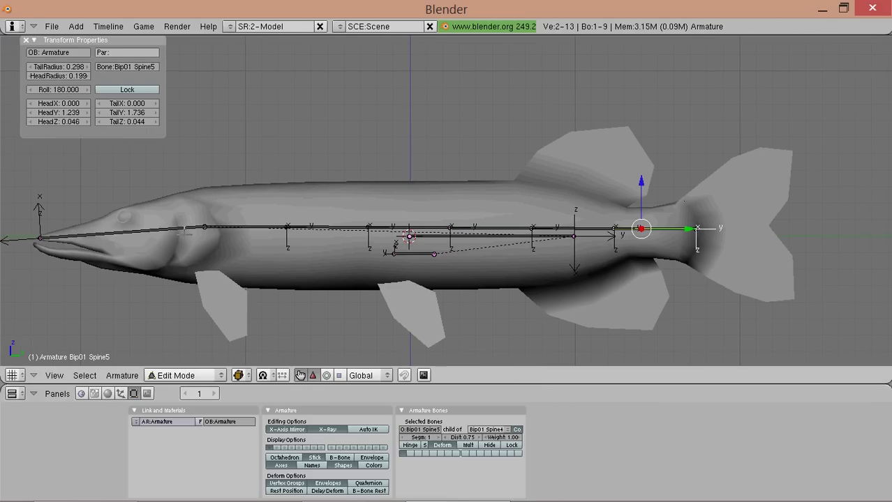
right_click(168, 230)
key("g")
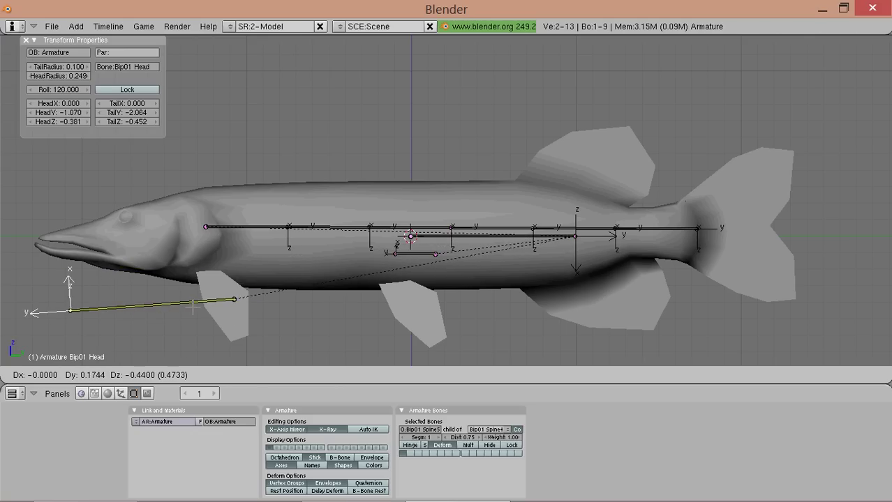
key("Escape")
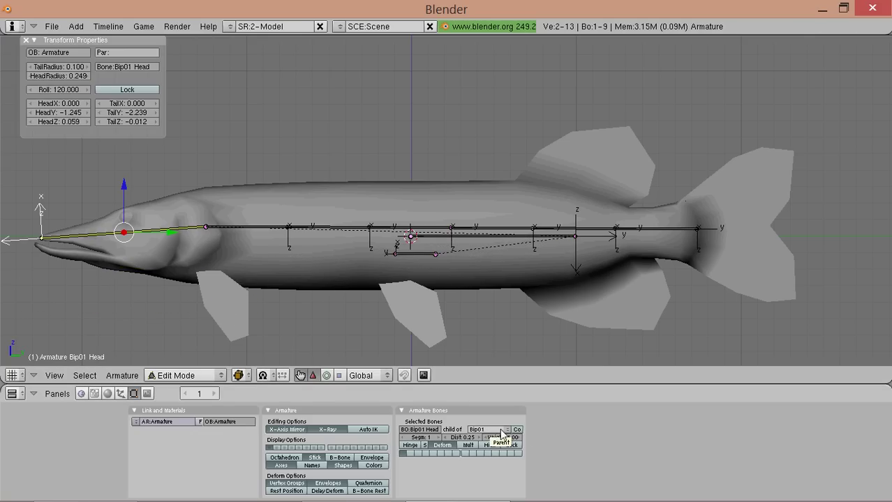
left_click(504, 431)
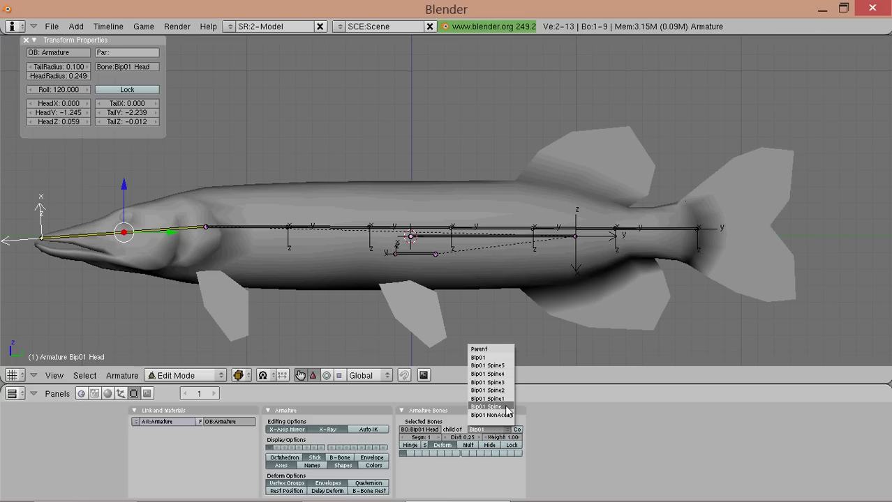
left_click(506, 410)
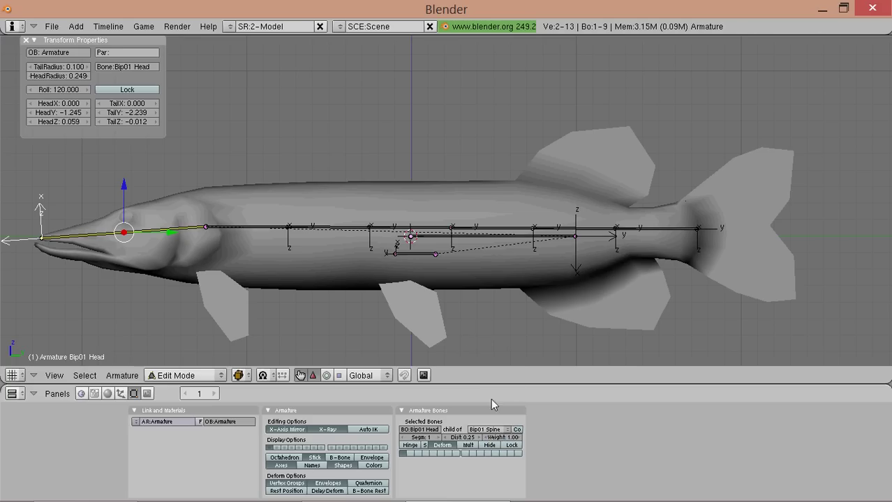
Change the parent of the Bip01 Spine bone to Bip01 NonAccum
right_click(246, 227)
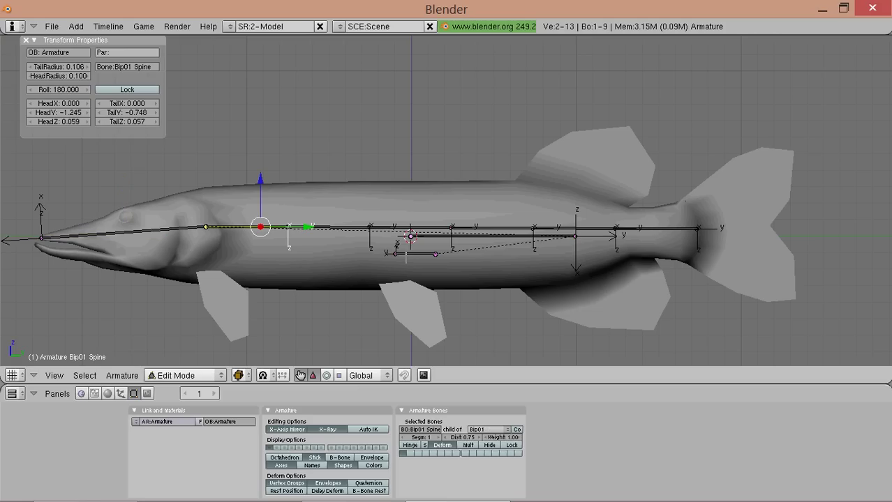
left_click(490, 431)
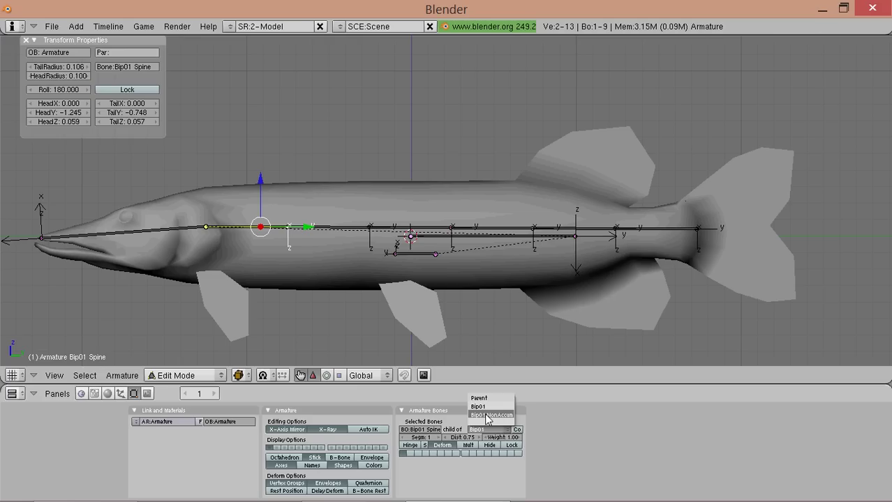
left_click(487, 416)
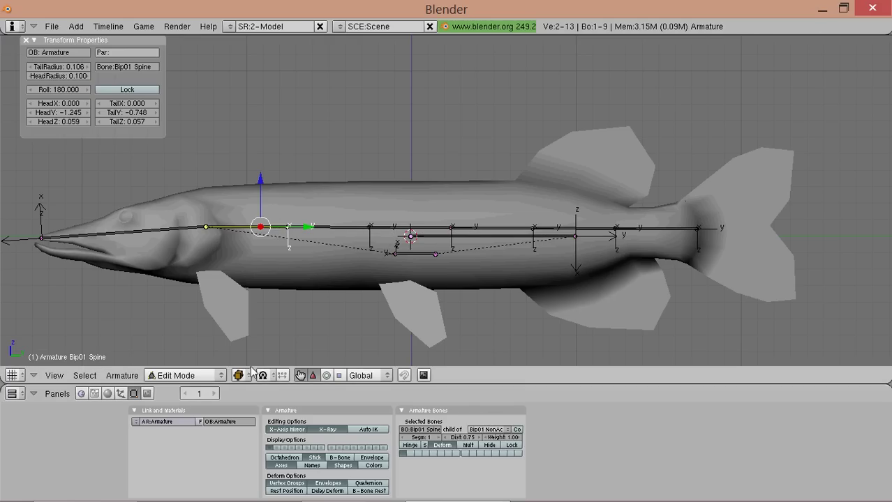
Check the bone hierarchy in Pose Mode by moving Bip01, Bip01 NonAccum and Bip01 Spine, cancelling each move
left_click(185, 375)
left_click(200, 335)
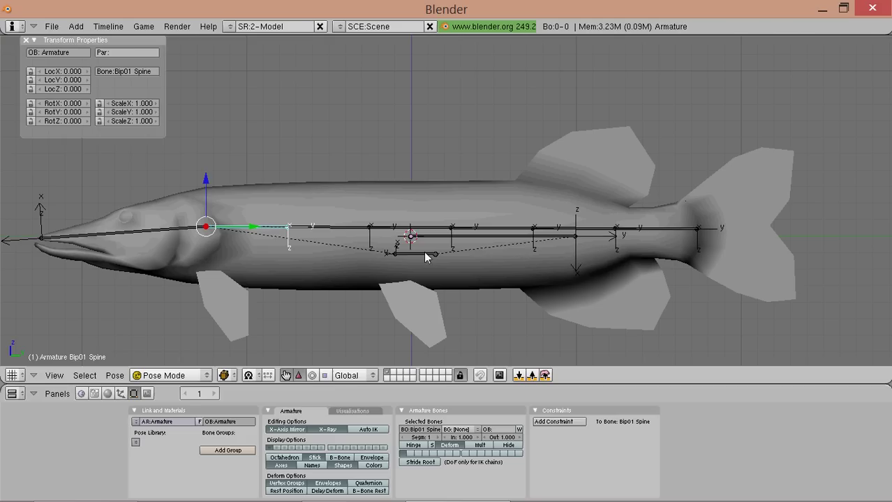
right_click_drag(502, 266, 503, 226)
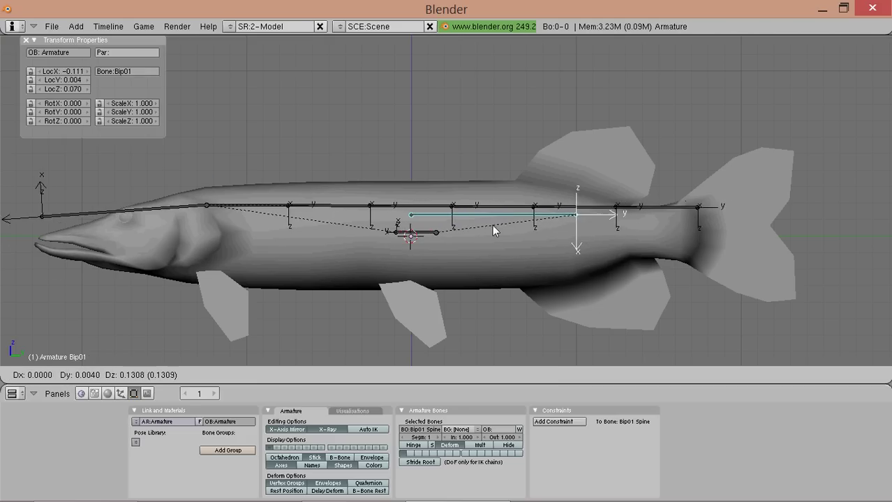
right_click(498, 236)
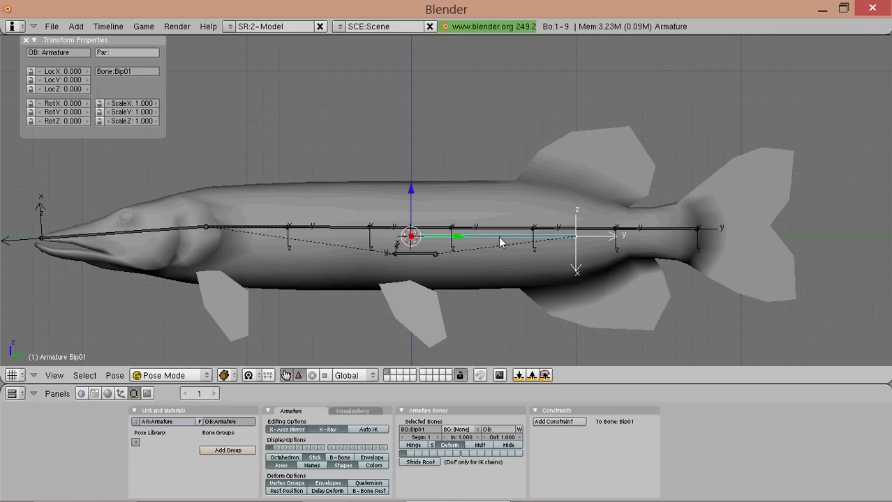
right_click(422, 264)
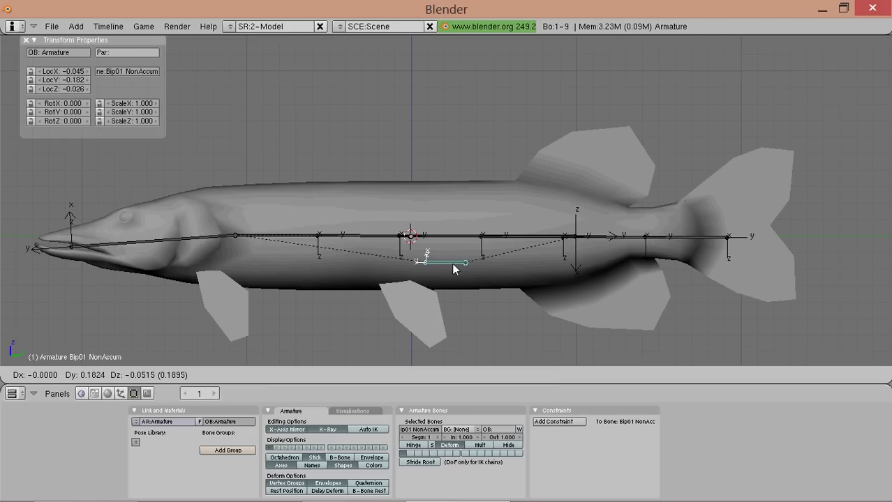
right_click_drag(426, 273, 427, 252)
right_click_drag(261, 209, 296, 217)
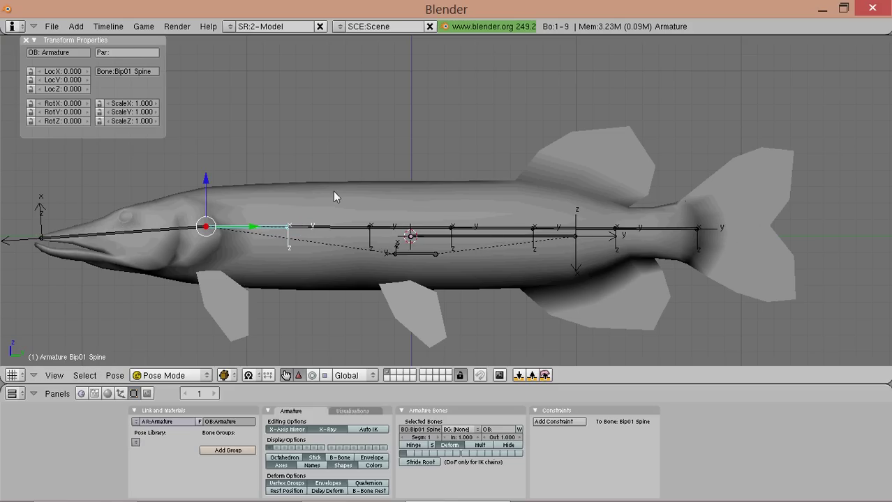
key("g")
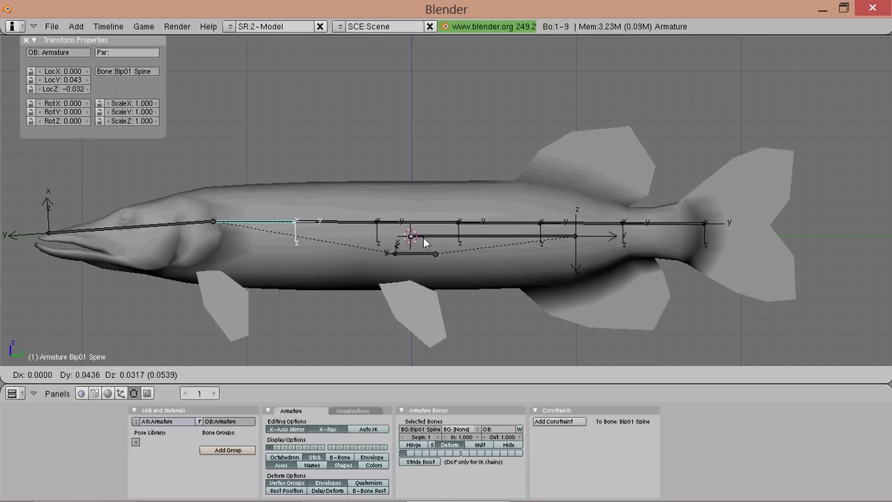
key("Escape")
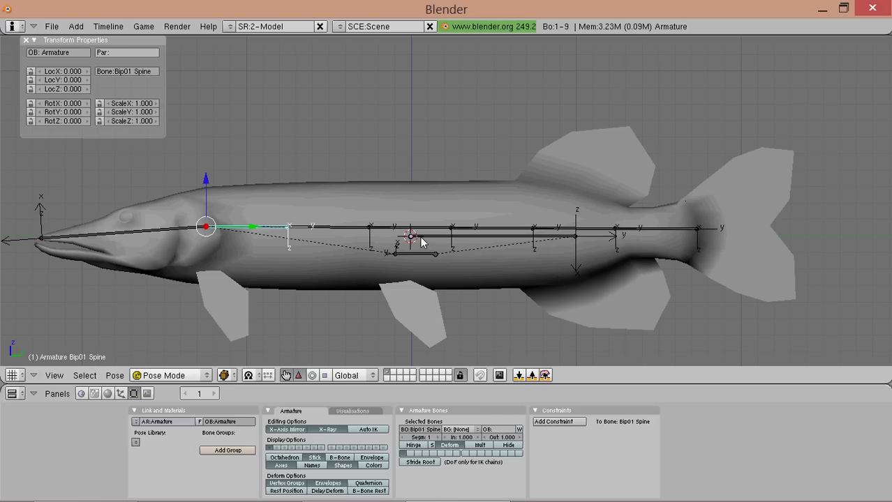
Back in Edit Mode, extrude a bone from the end of Bip01 Spine5 to the upper tail fin tip at Y 2.285, Z 0.490
key("Tab")
scroll(522, 225, "down", 3, "ctrl")
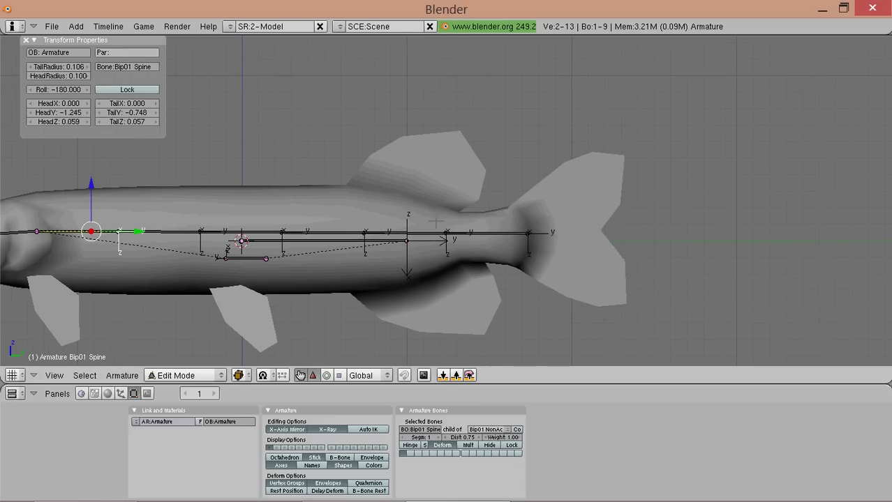
scroll(461, 245, "down", 3, "ctrl")
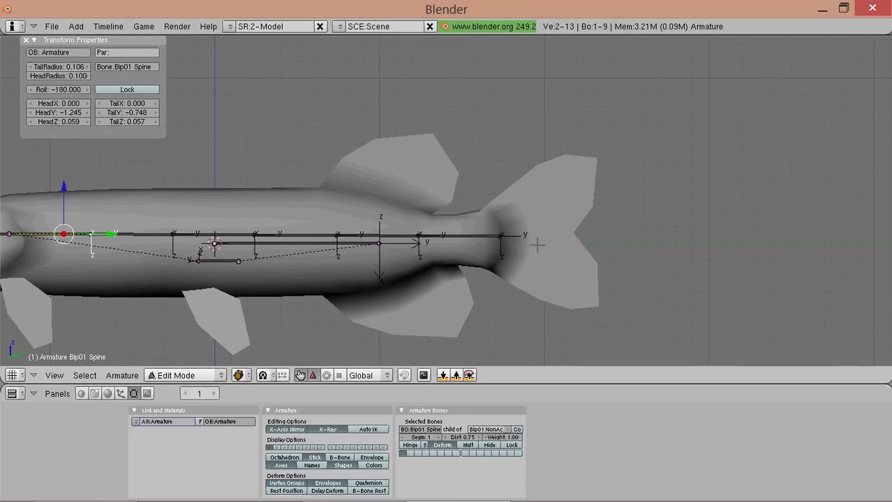
scroll(461, 245, "up", 2)
scroll(461, 246, "down", 2, "shift")
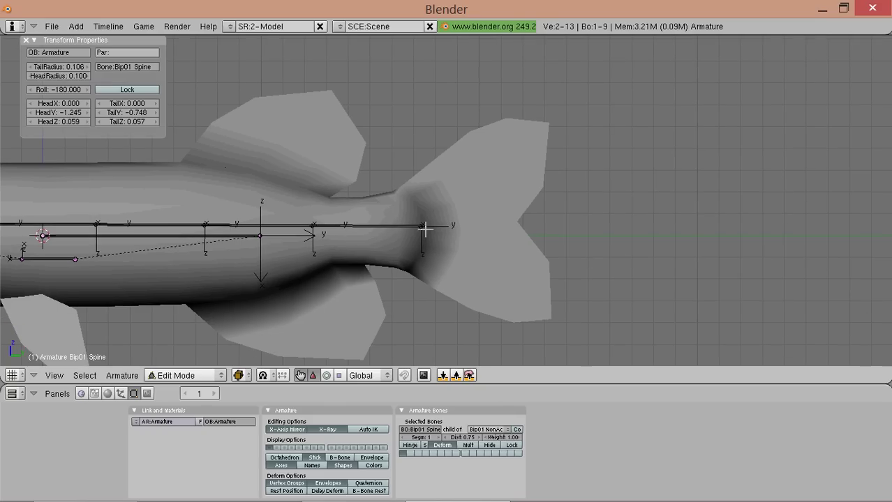
right_click(423, 227)
key("e")
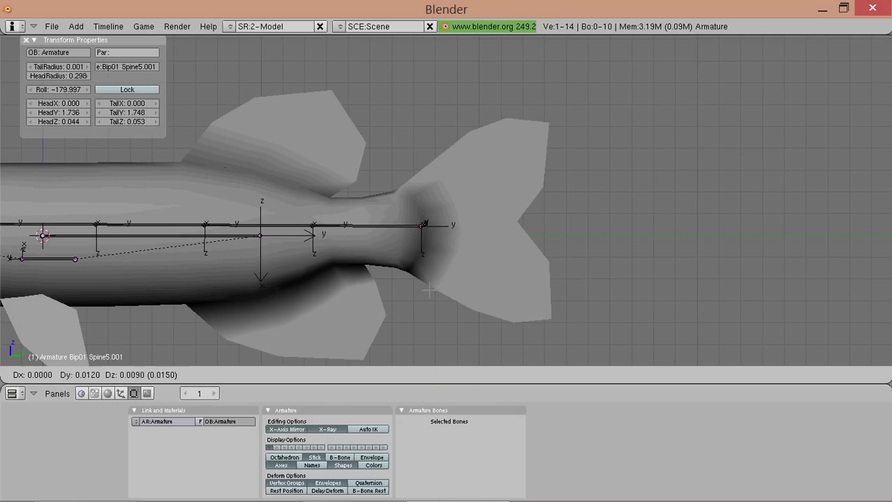
left_click(528, 207)
Extrude a second bone from the end of Bip01 Spine5 to the lower tail fin tip at Y 2.324, Z -0.373
right_click(421, 226)
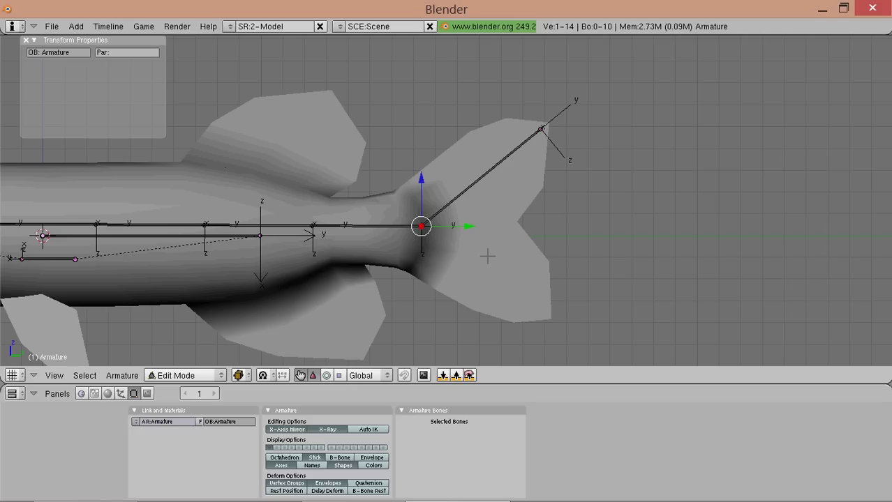
key("e")
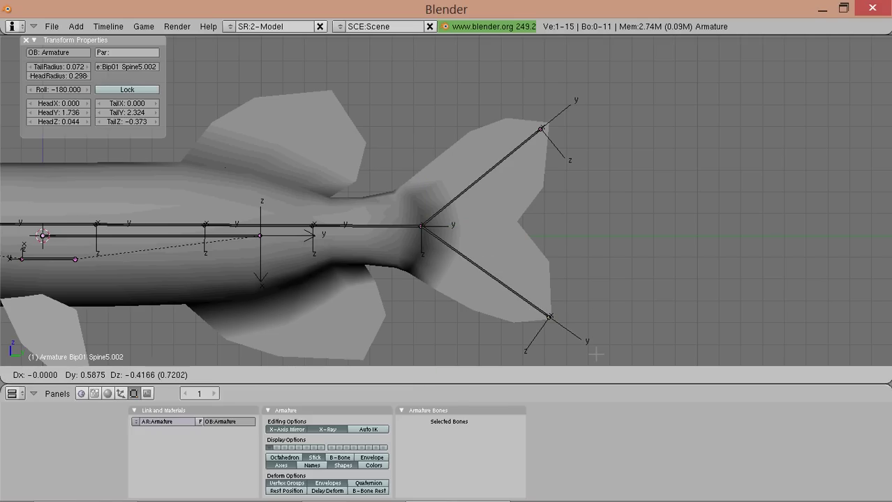
left_click(597, 355)
Rename the upper tail fin bone as Tail1 and the lower tail fin bone as Tail2
right_click(522, 144)
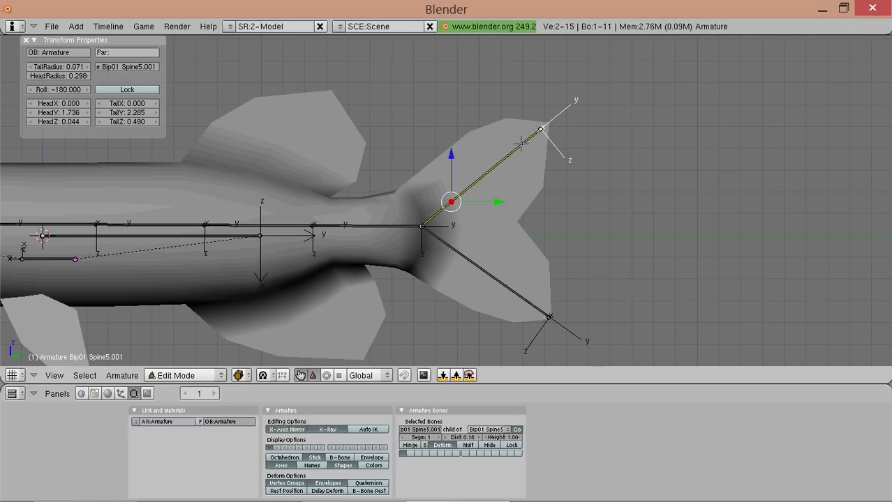
left_click(422, 430)
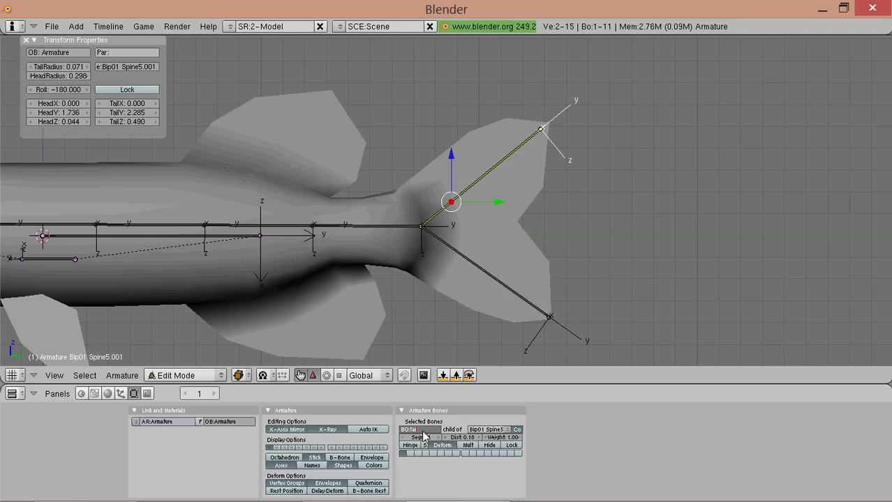
type("Tail1")
key("Return")
right_click(505, 284)
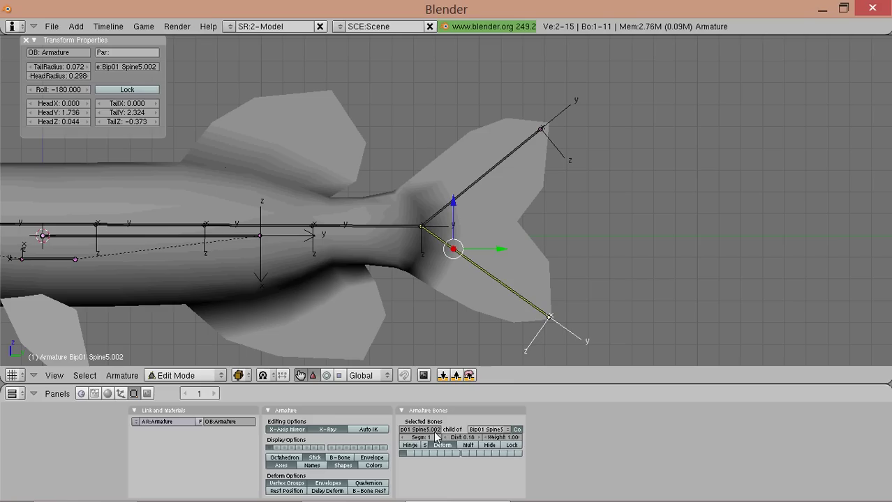
left_click(433, 432)
key("Return")
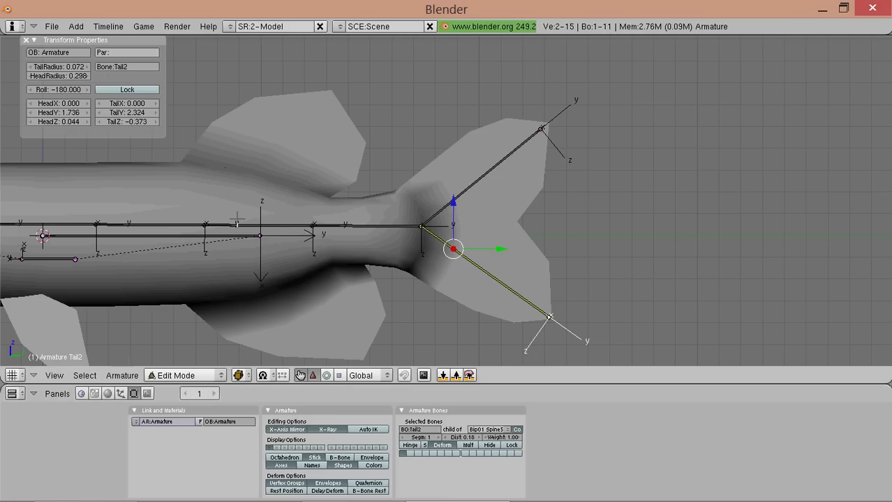
Extrude a bone from the end of Bip01 Spine4 up into the dorsal fin, with its tip at Y 1.374, Z 0.469
right_click(313, 225)
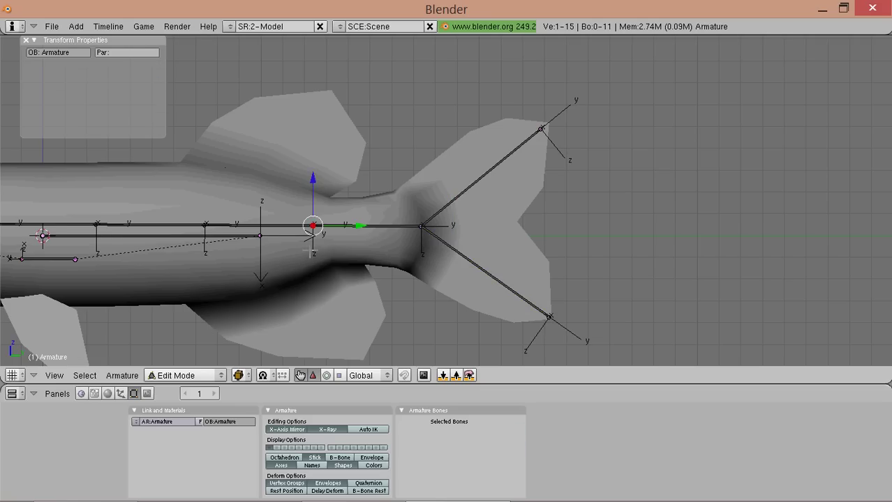
middle_click_drag(313, 226, 401, 256, "shift")
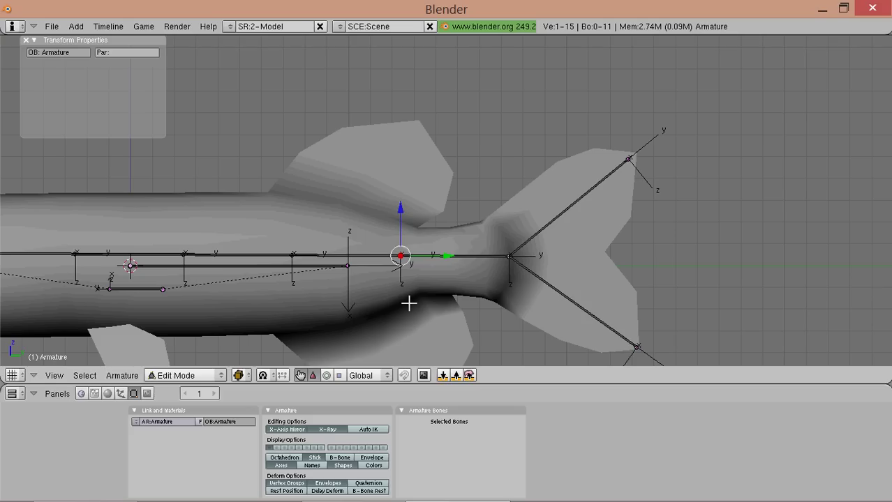
key("g")
key("Escape")
key("e")
left_click(425, 229)
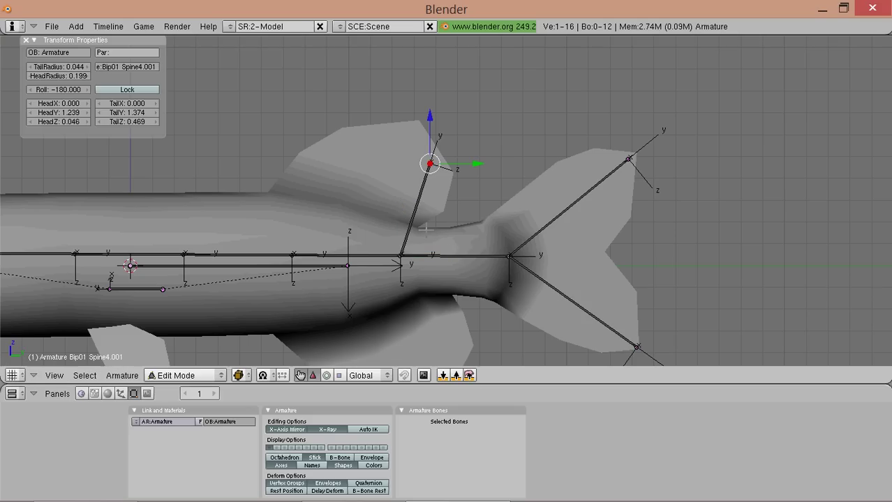
Disconnect the new fin bone from its parent Bip01 Spine4 and move it to the dorsal fin's base, head at Y 0.997, Z 0.270
right_click(417, 205)
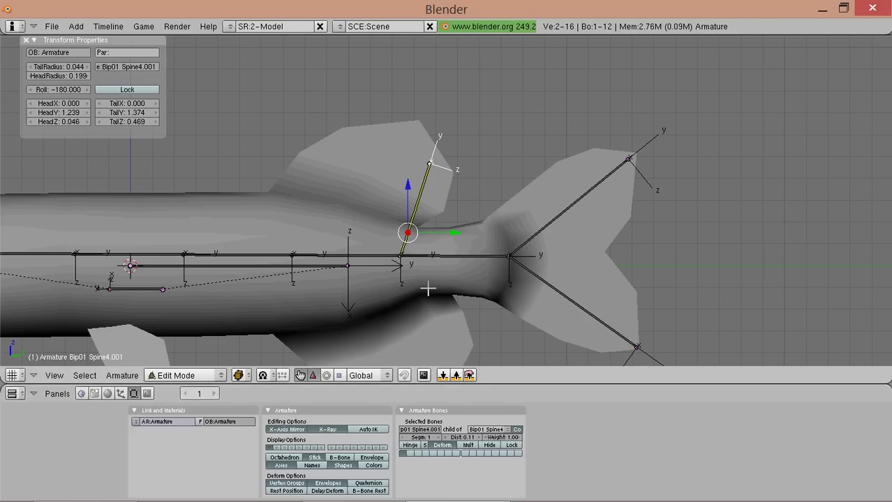
scroll(434, 291, "down", 1)
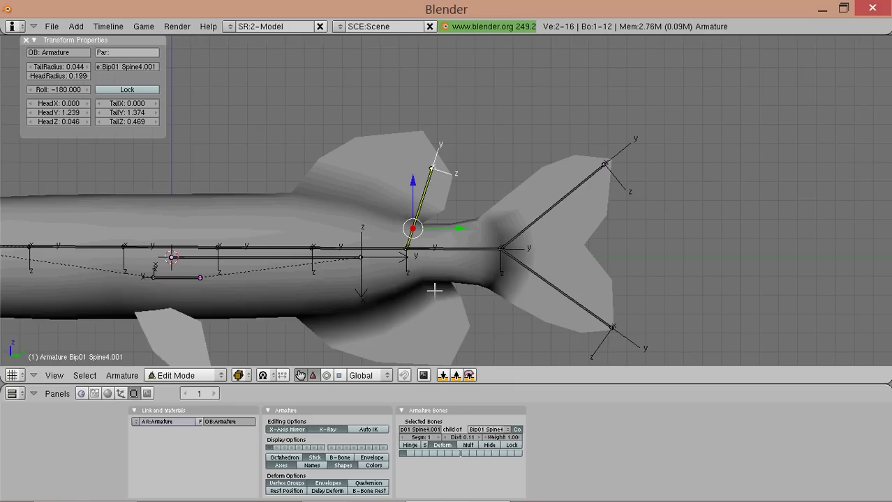
scroll(434, 291, "up", 1)
key("g")
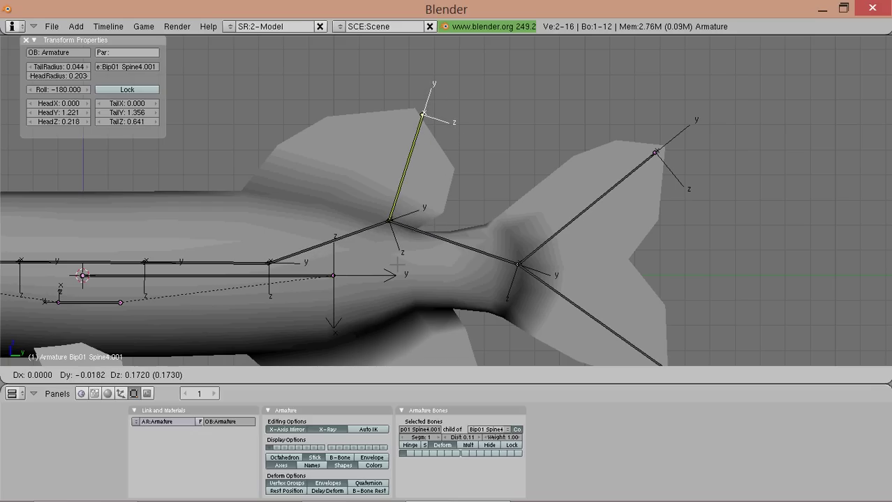
right_click(395, 263)
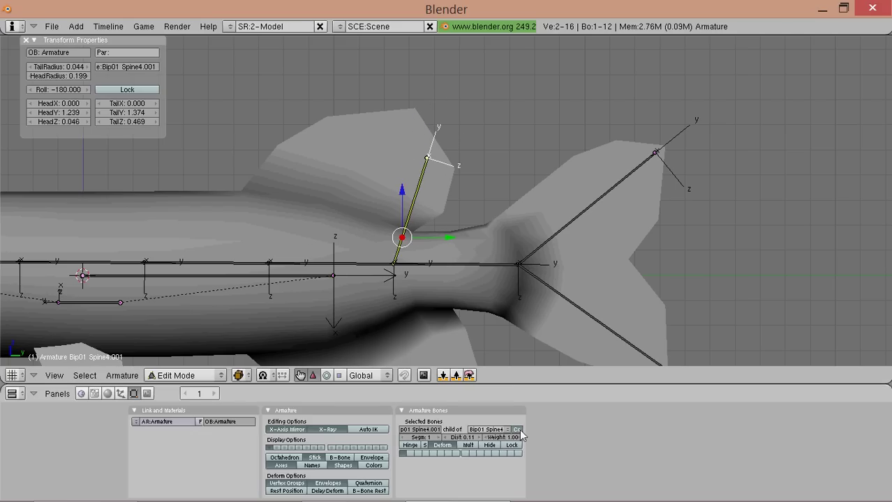
key("g")
left_click(415, 230)
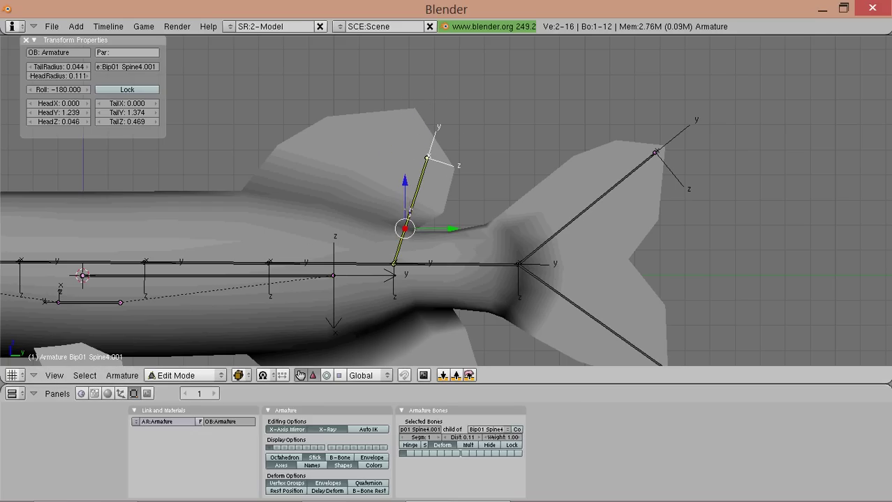
key("g")
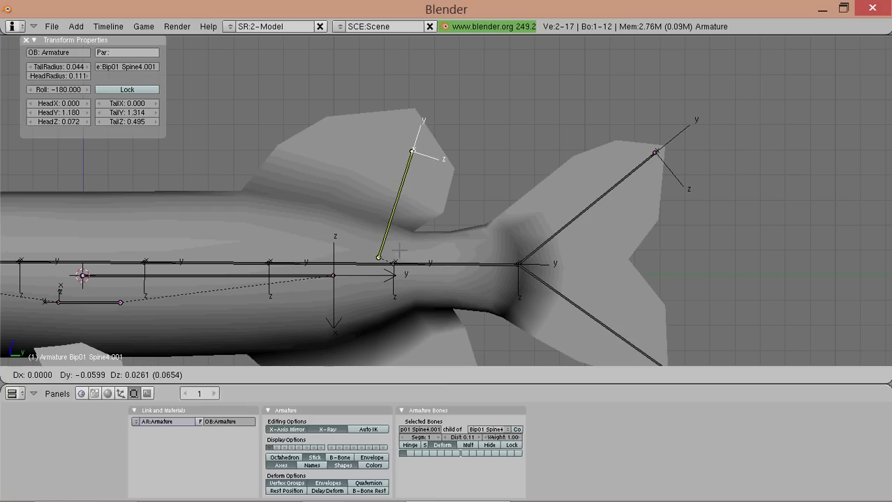
left_click(366, 218)
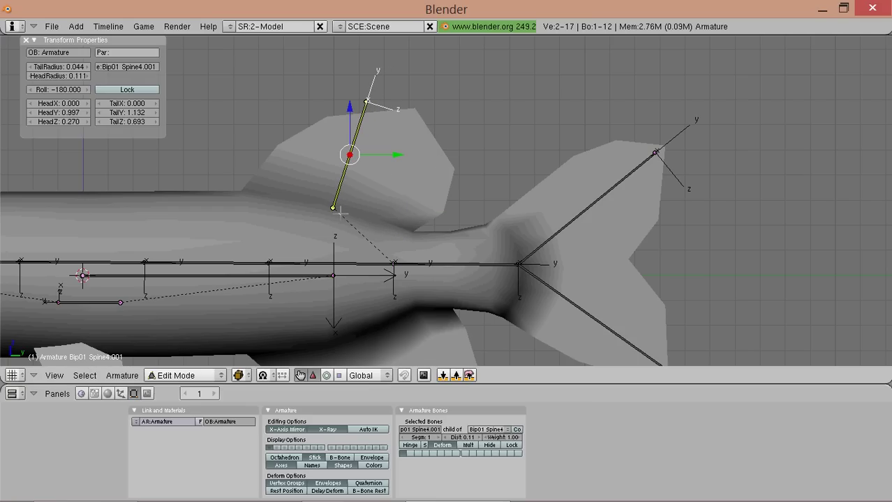
Move the bone's tip to the dorsal fin's tip at Y 1.314, Z 0.659, and rename the bone as Dorsal
right_click(385, 134)
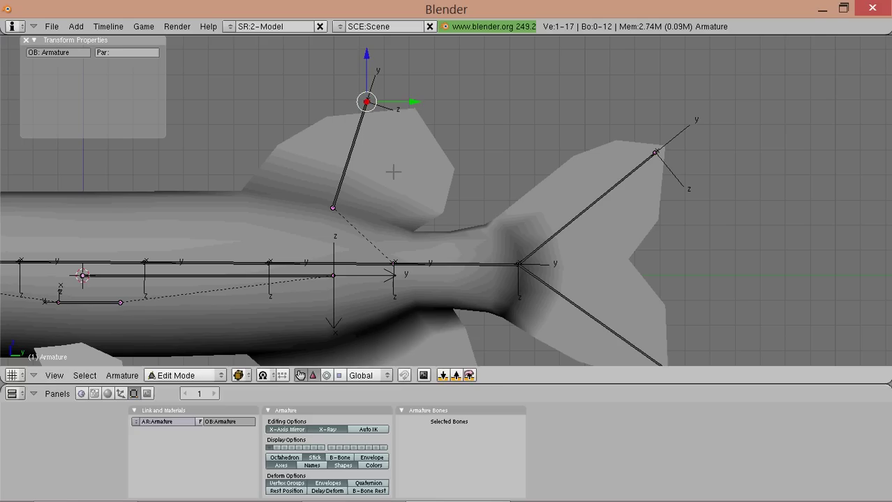
key("g")
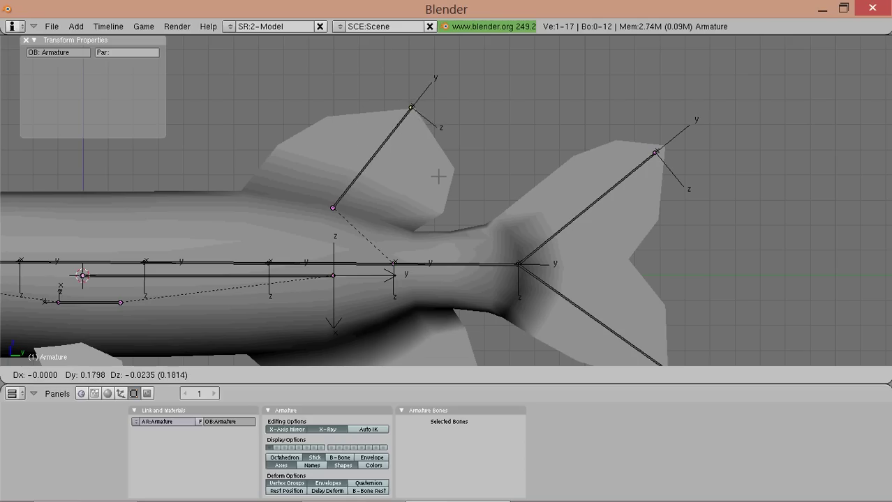
left_click(438, 179)
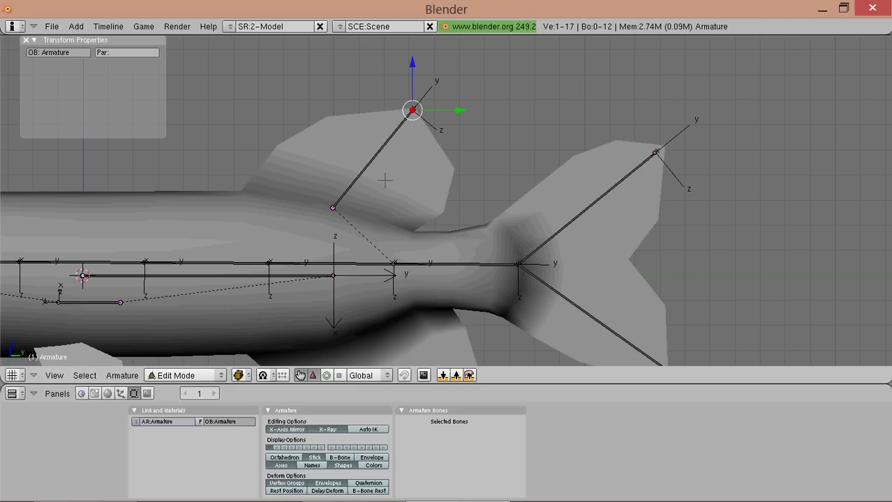
right_click(363, 171)
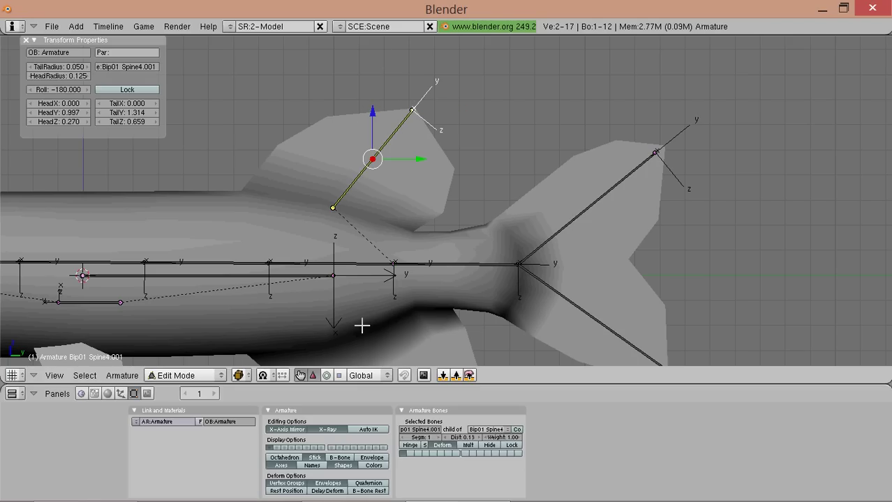
left_click(429, 431)
type("Dorsal")
key("Return")
Duplicate the Dorsal bone into the rear belly fin, head at Y 1.061, Z -0.236 and tip at Y 1.469, Z -0.549
scroll(419, 148, "down", 3)
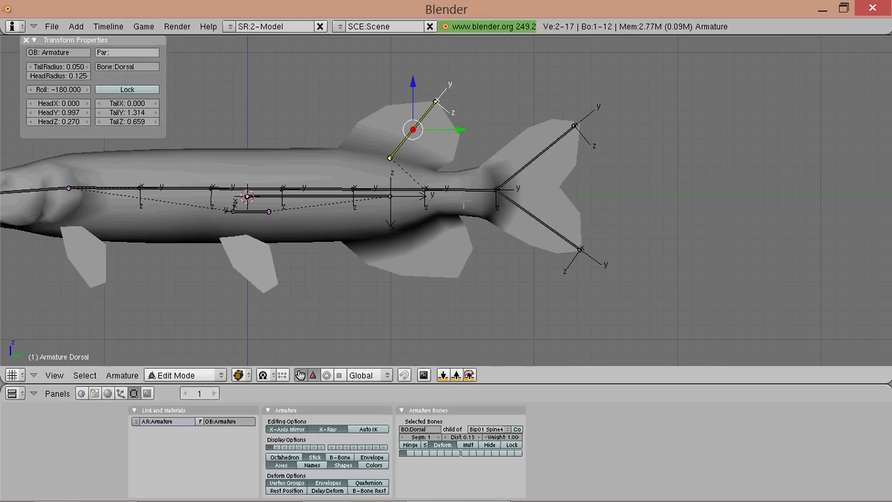
key("shift+d")
left_click(473, 274)
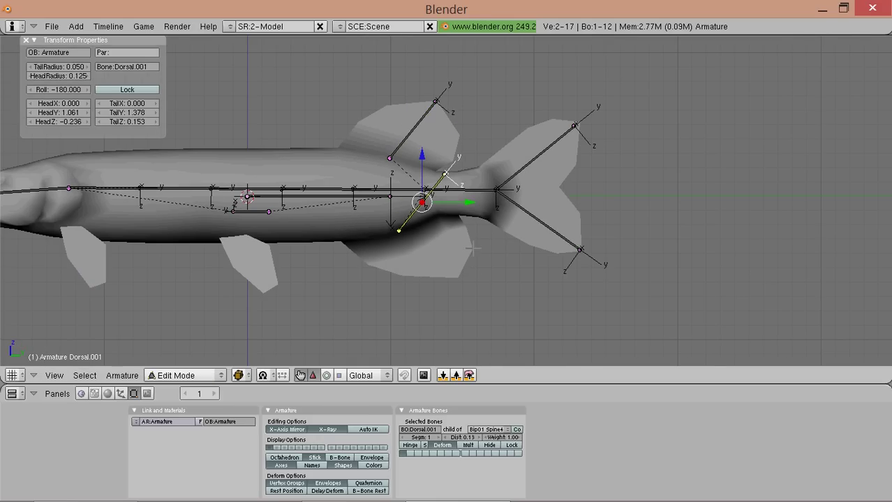
left_click(447, 175, "ctrl")
key("g")
left_click(494, 354)
Rename the rear belly fin's bone as Ventral
right_click(442, 256)
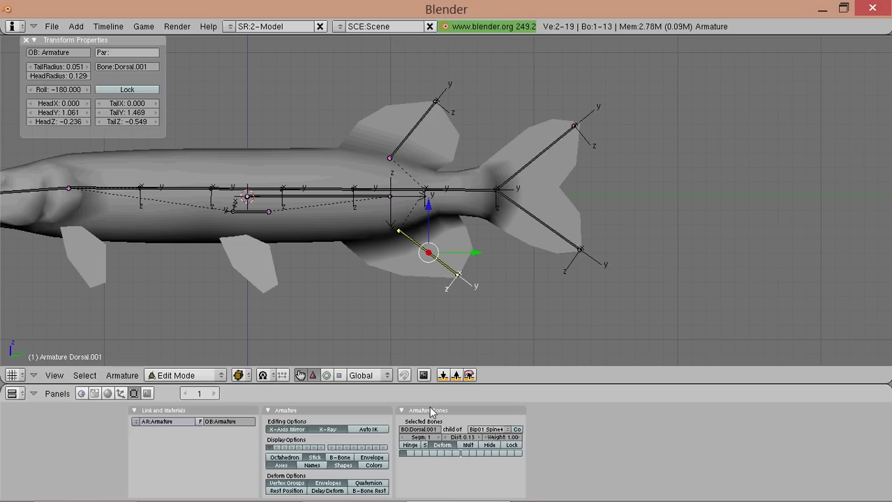
left_click(436, 430)
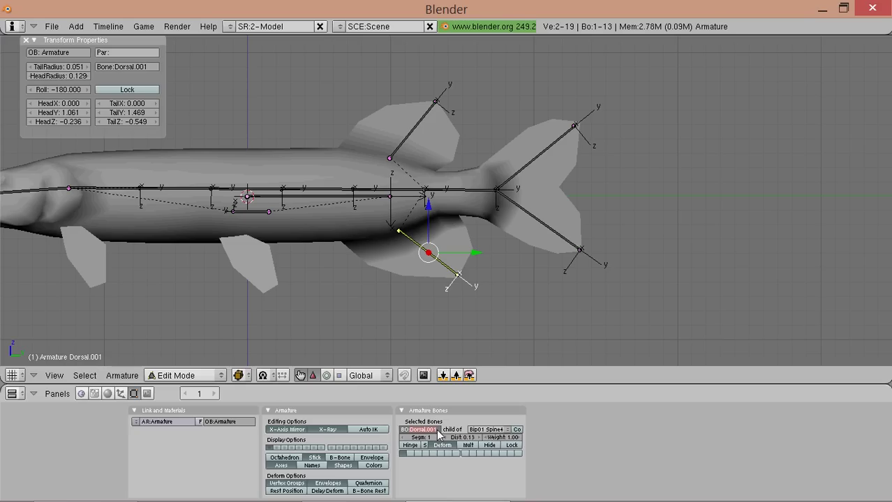
type("Ventral")
key("Return")
Duplicate the Ventral bone into the back paired fin, head at Y -0.115, Z -0.281 and tip at Y 0.166, Z -0.639
middle_click_drag(274, 277, 416, 272, "shift")
scroll(416, 272, "up", 1)
key("shift+d")
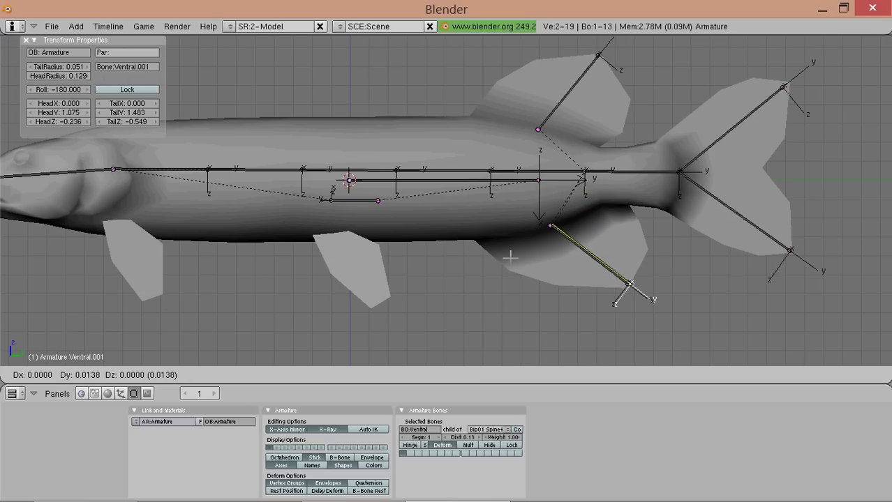
scroll(490, 258, "down", 2)
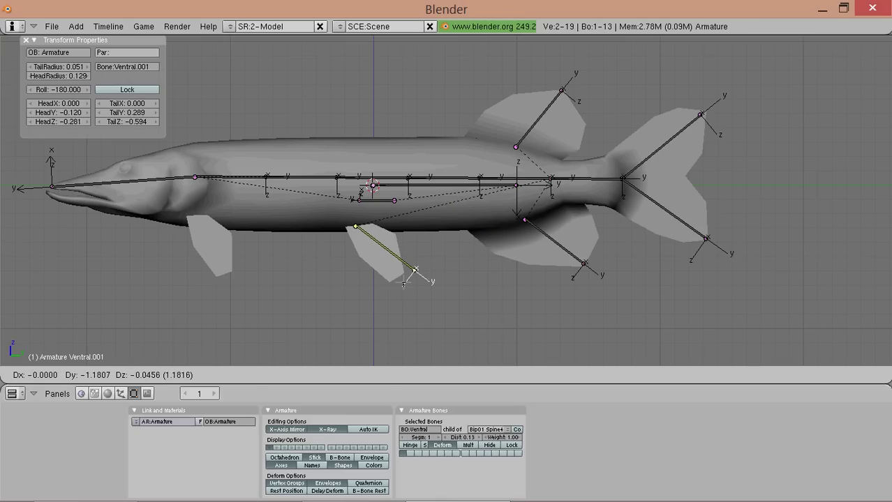
left_click(384, 252)
scroll(423, 281, "up", 1)
key("e")
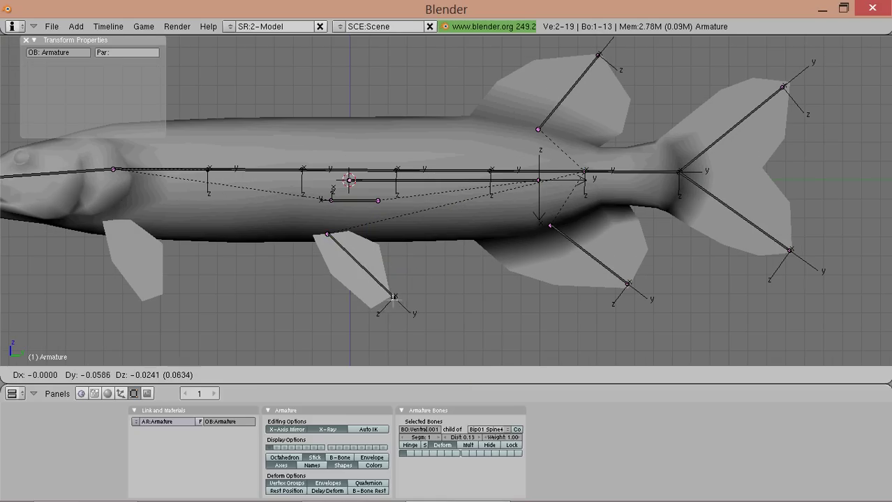
left_click(364, 276)
Rename the back paired fin's bone as BackFin.L
right_click(365, 276)
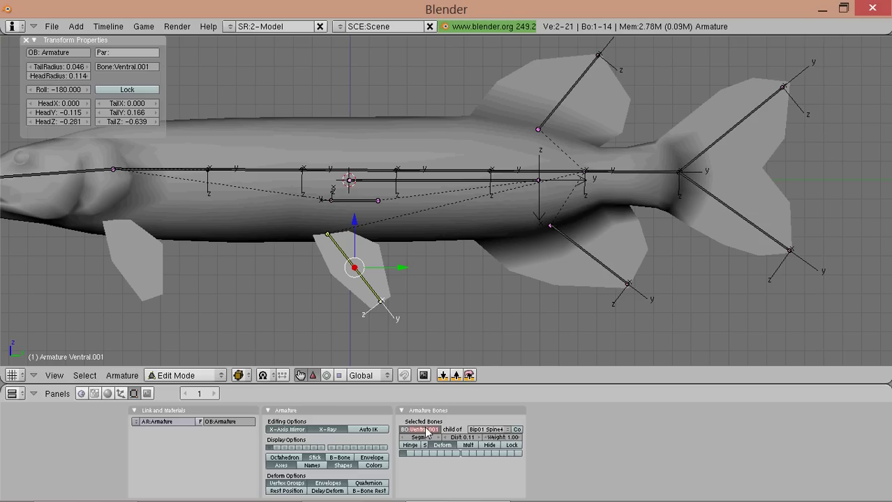
type("Bac")
type("L")
key("Return")
Shift BackFin.L sideways along X into the side fin, with its head at X 0.104 and its tip at X 0.314
middle_click_drag(441, 297, 548, 197)
middle_click_drag(544, 246, 563, 188)
middle_click_drag(562, 153, 521, 179)
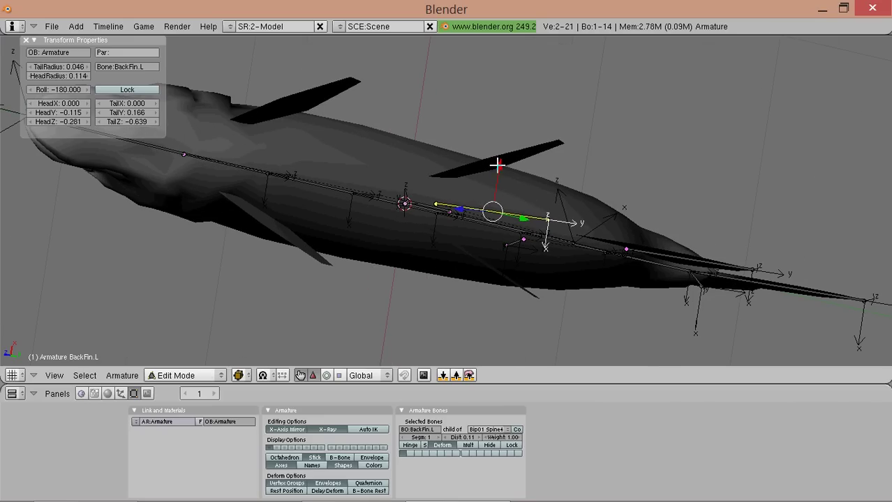
key("g")
key("x")
left_click(507, 145)
middle_click_drag(507, 145, 587, 206)
right_click(574, 202)
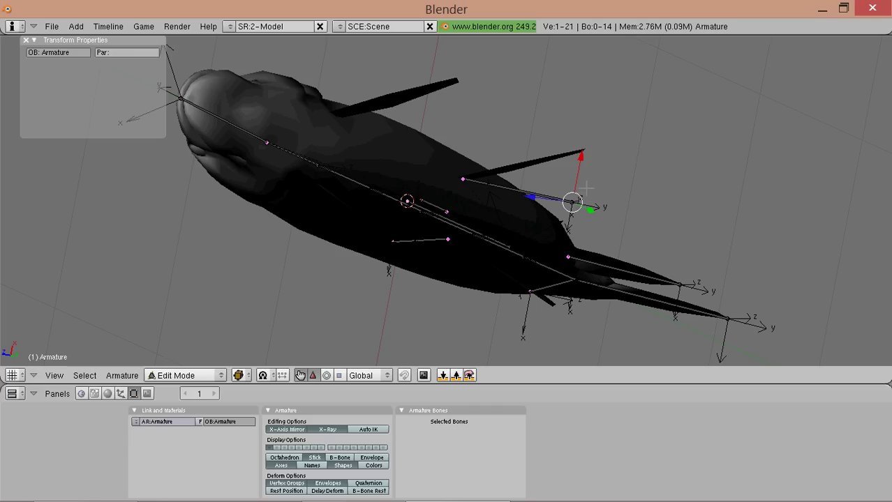
key("g")
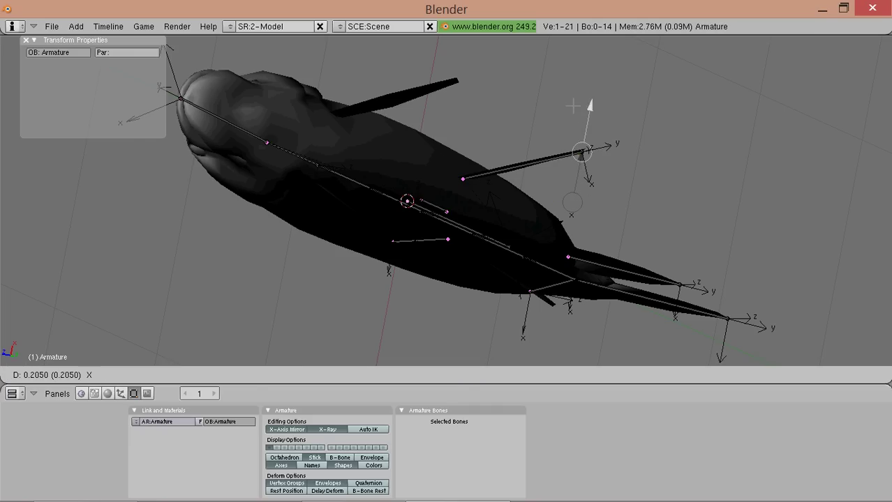
left_click(578, 111)
In side view, duplicate BackFin.L into the front paired fin, head at Y -1.244, Z -0.219 and tip at Y -1.031, Z -0.621
middle_click_drag(578, 111, 528, 313)
middle_click_drag(521, 218, 380, 245)
scroll(418, 94, "down", 3)
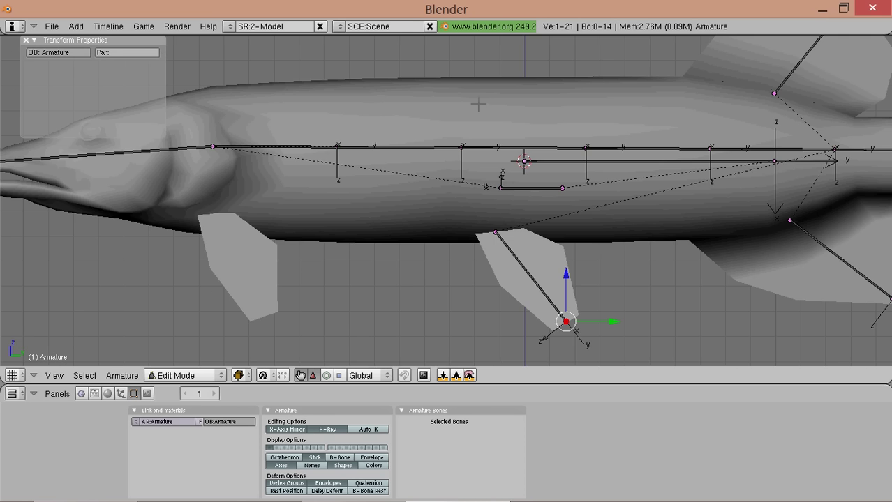
key("KP_3")
right_click(541, 286)
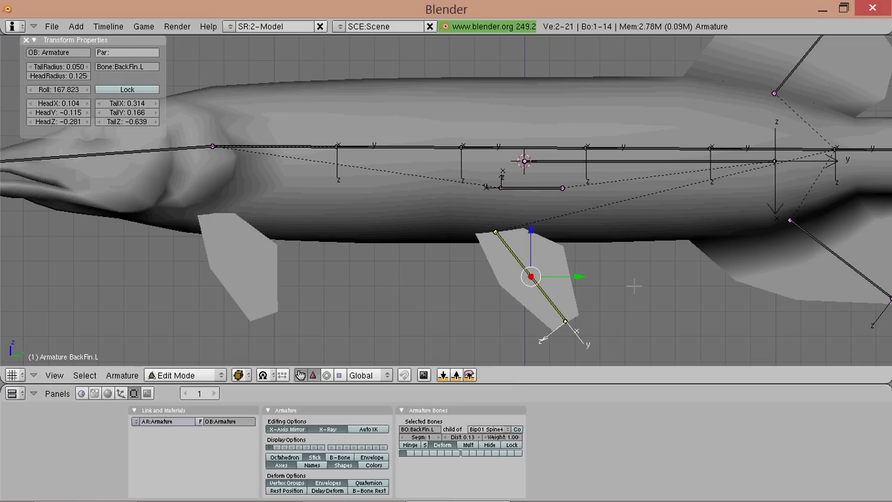
key("shift+d")
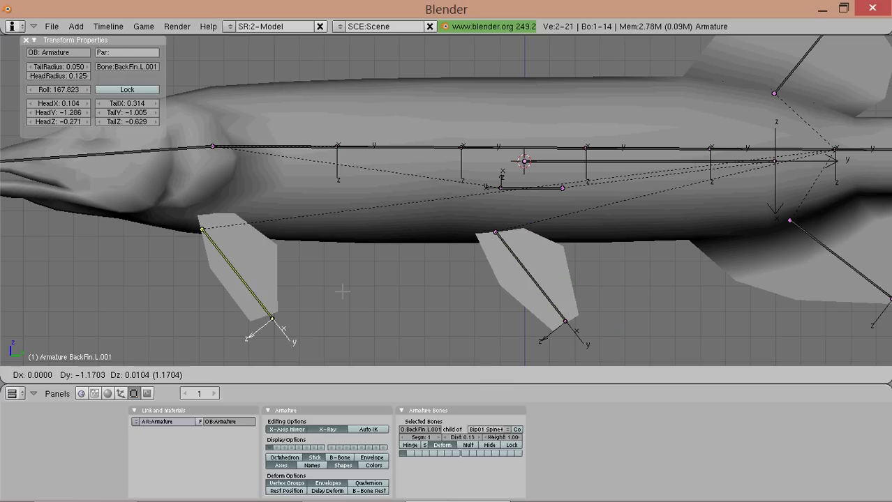
left_click(324, 288)
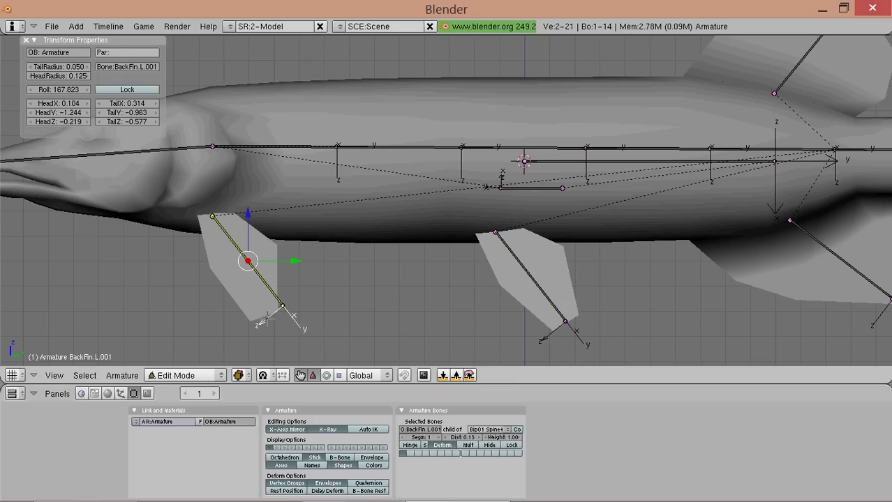
right_click(286, 307)
key("e")
left_click(311, 314)
Rename the front paired fin's bone as FrontFin.L
right_click(257, 288)
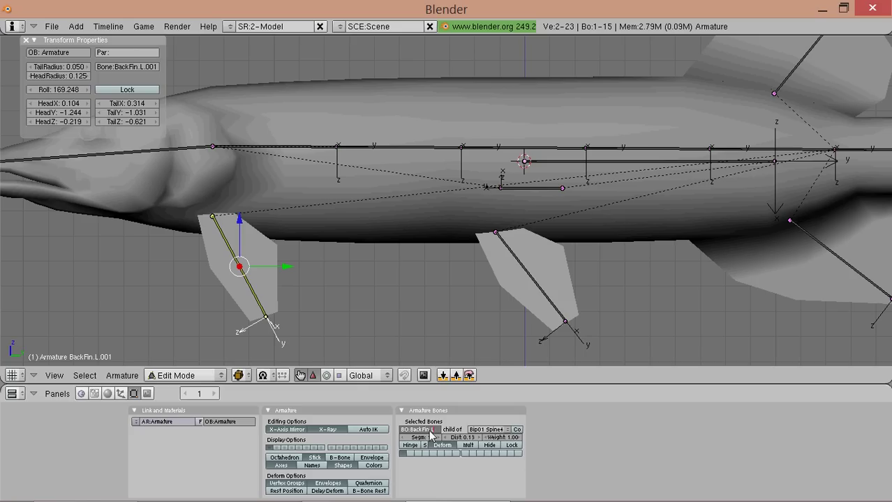
left_click_drag(433, 434, 405, 435)
key("BackSpace")
key("Return")
left_click(429, 430)
type(".")
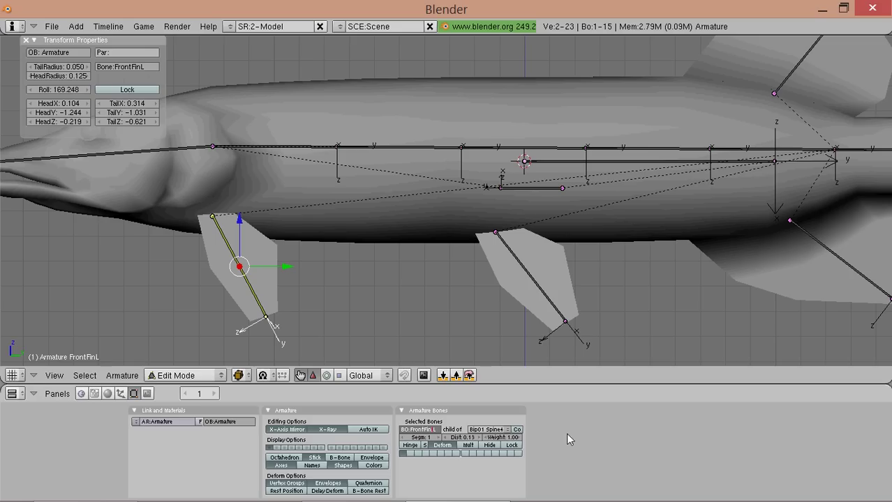
key("Return")
Extrude a bone from the snout end of Bip01 Head down and forward to Y -2.413, Z -0.184
middle_click_drag(407, 290, 636, 298, "shift")
middle_click_drag(504, 271, 523, 279, "shift")
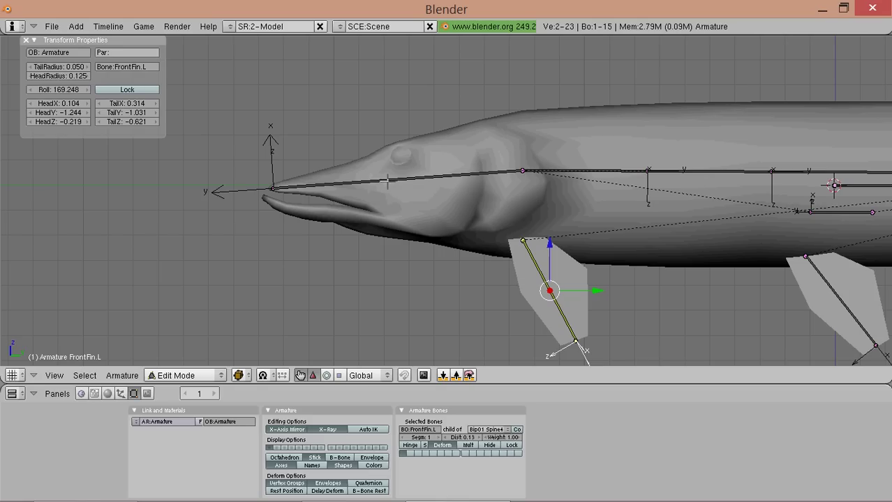
right_click(369, 183)
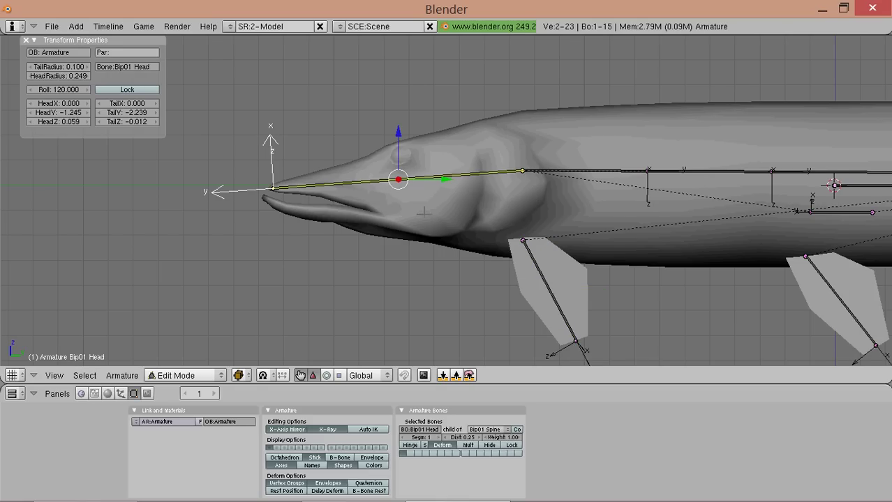
middle_click_drag(423, 212, 417, 226, "shift")
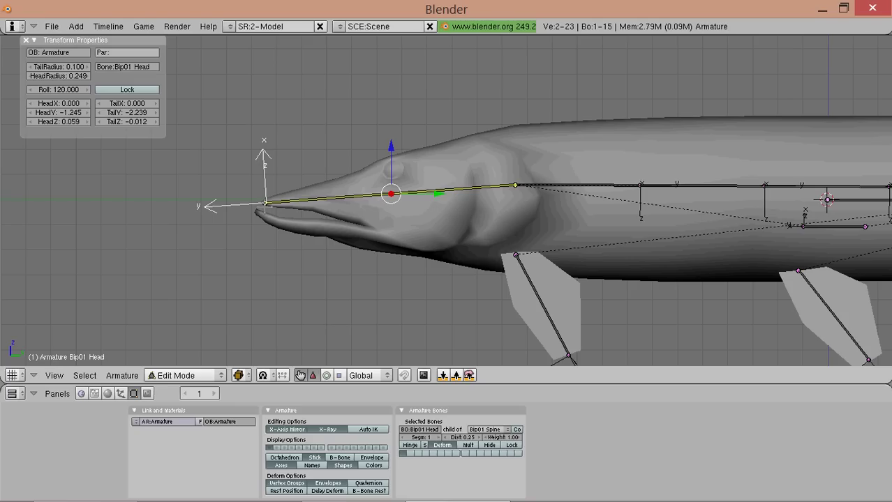
right_click(265, 203)
key("e")
left_click(254, 287)
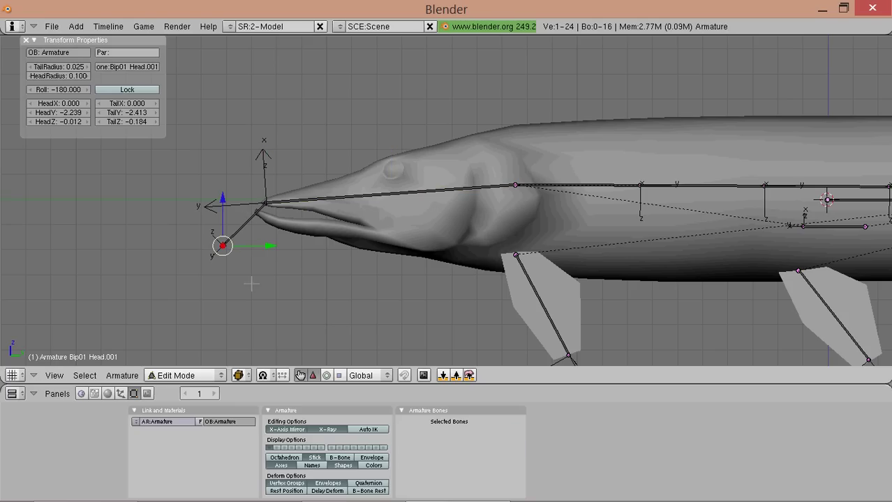
Disconnect the snout's lower bone from Bip01 Head and move it back beneath the cheek, head at about Y -1.49
right_click(251, 220)
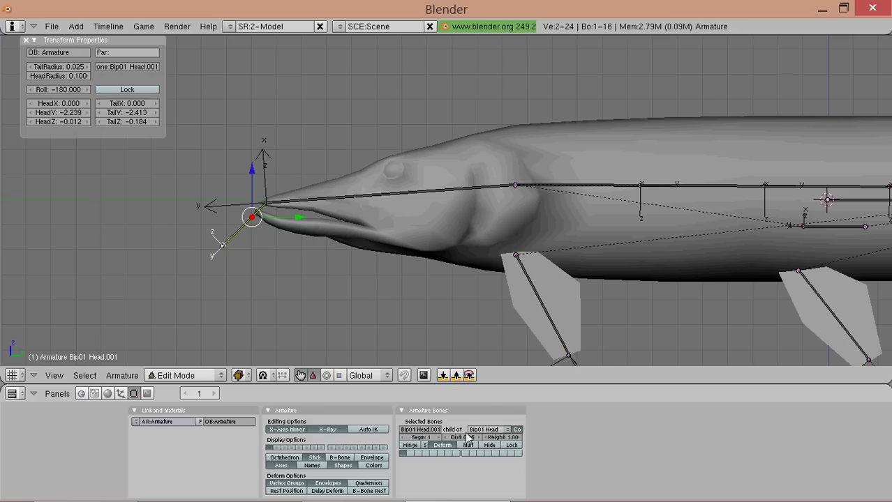
left_click(517, 430)
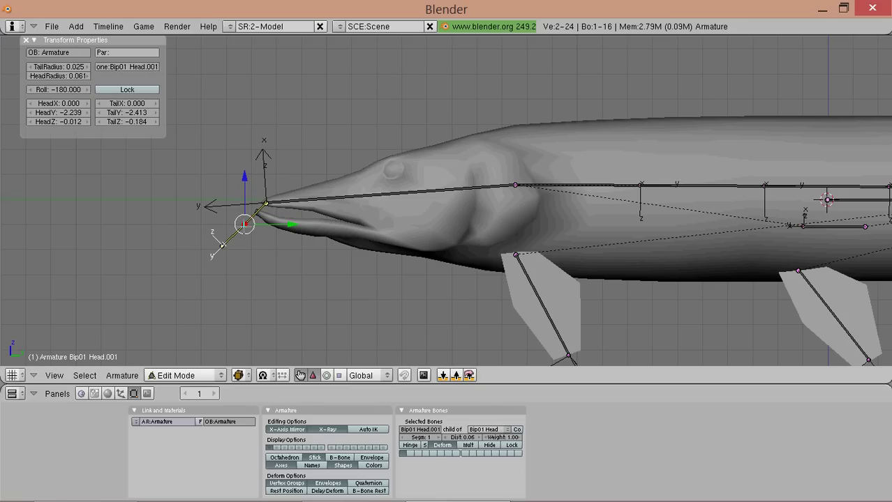
key("g")
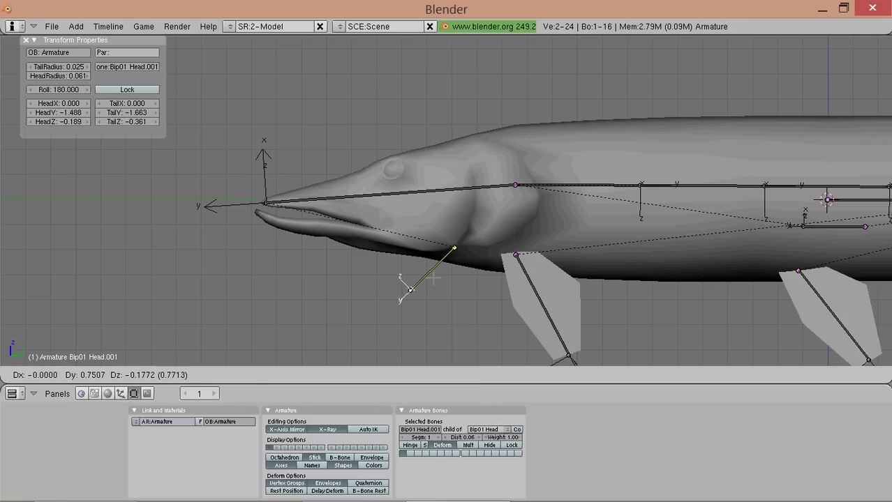
left_click(432, 279)
Fit the detached bone along the lower jaw, head at Y -1.446, Z -0.202 and tip at Y -2.280, Z -0.064, and rename it Jaw
right_click(411, 289)
key("g")
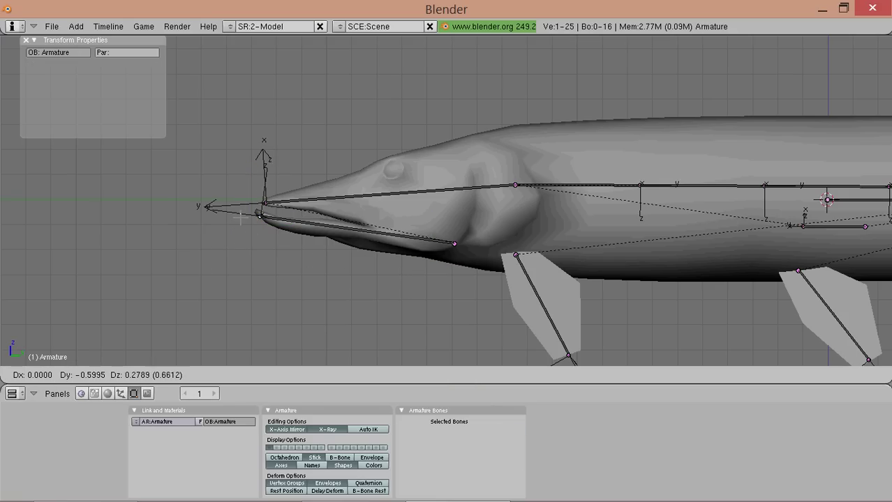
left_click(239, 217)
right_click(457, 255)
key("g")
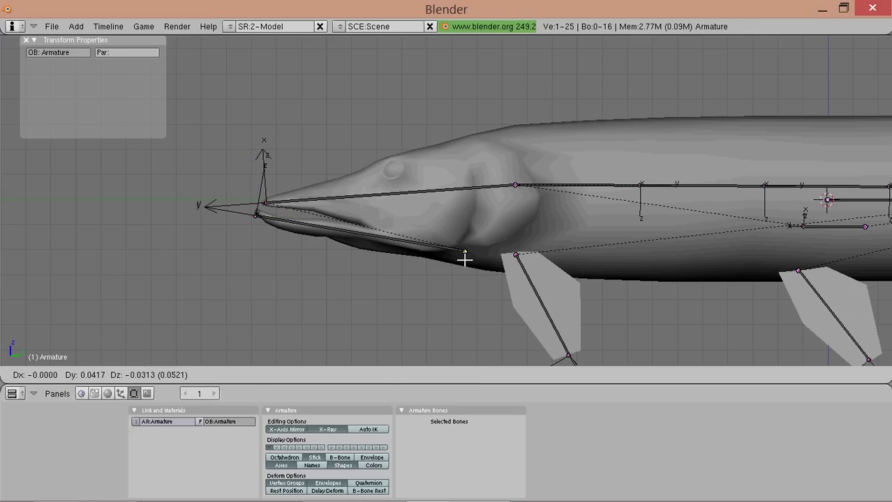
left_click(465, 259)
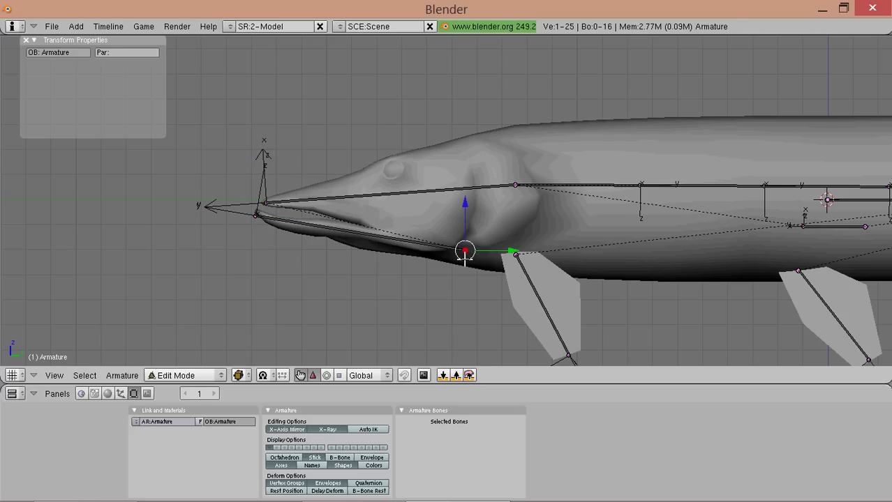
right_click(413, 249)
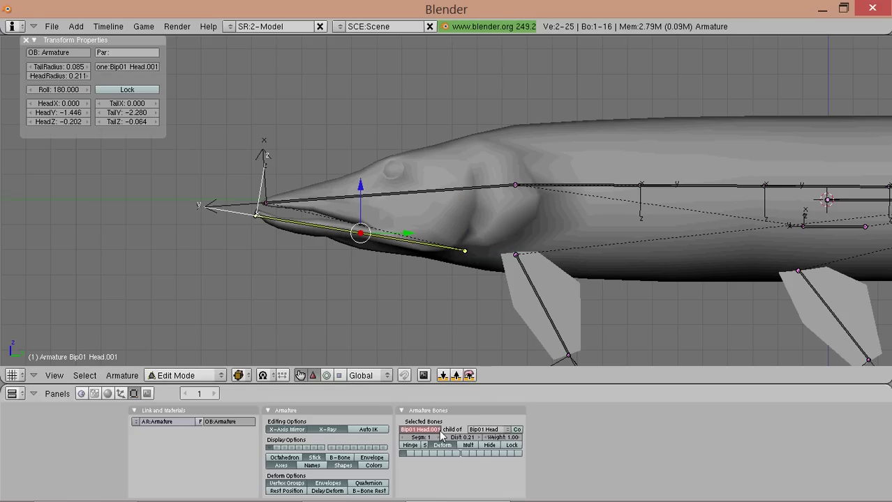
key("Return")
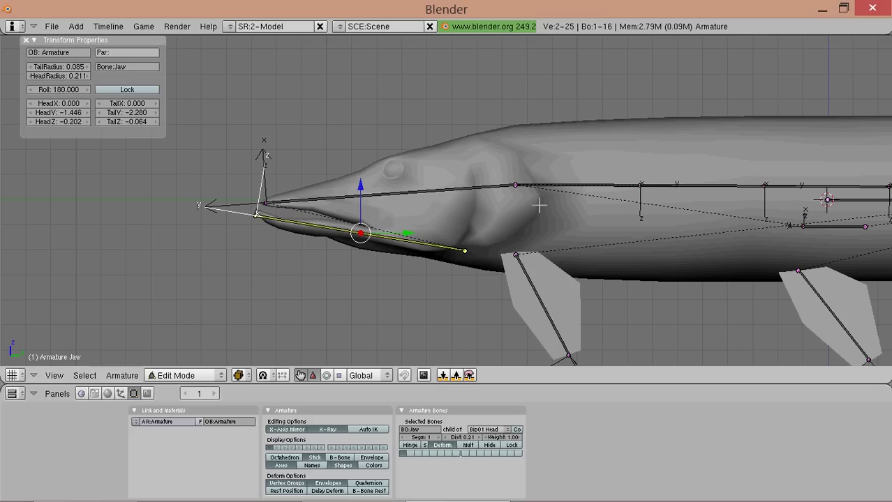
Duplicate Jaw and lay the copy backward over the gill cover, head at Y -1.595, Z -0.030 and tip at Y -1.157, Z 0.006
middle_click_drag(438, 215, 395, 227, "shift")
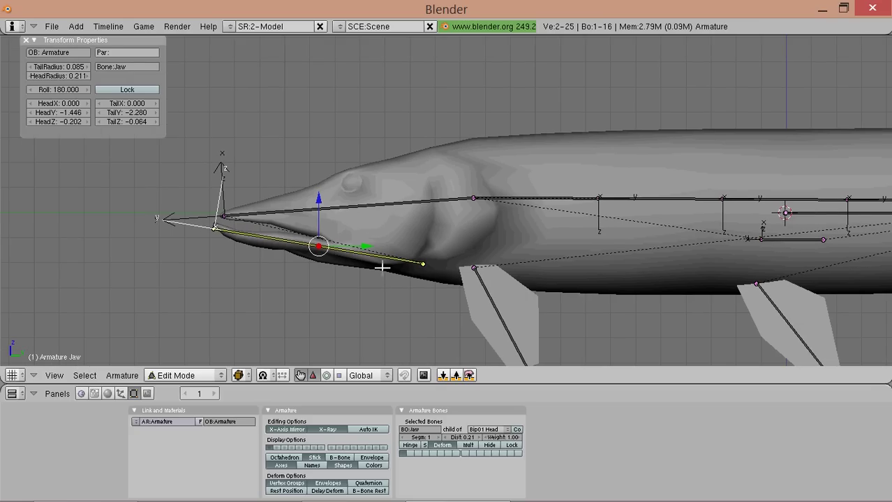
key("shift+d")
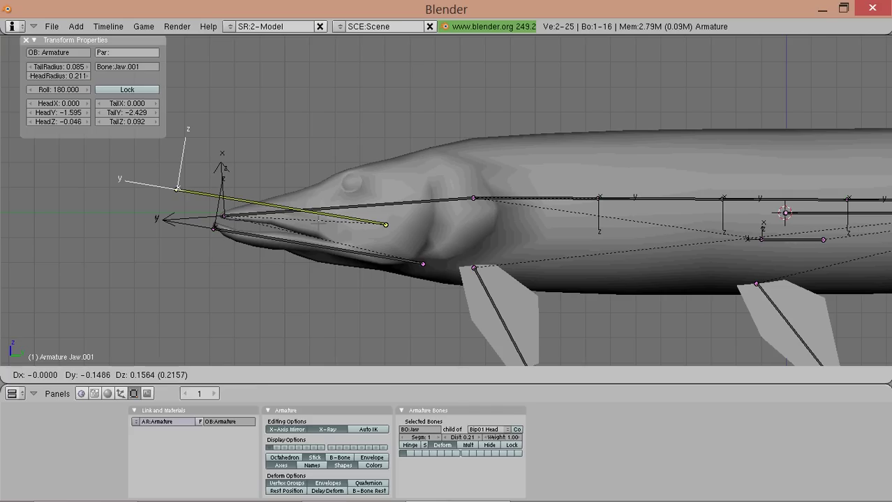
key("Return")
right_click(177, 188)
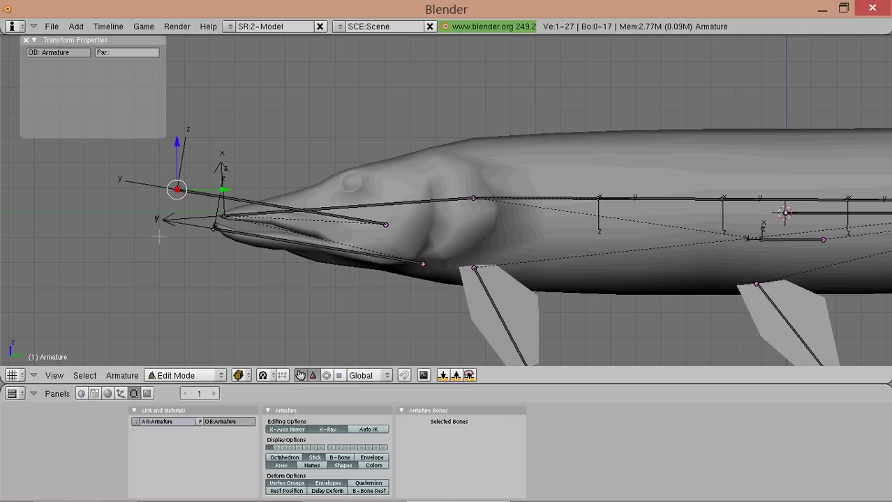
key("g")
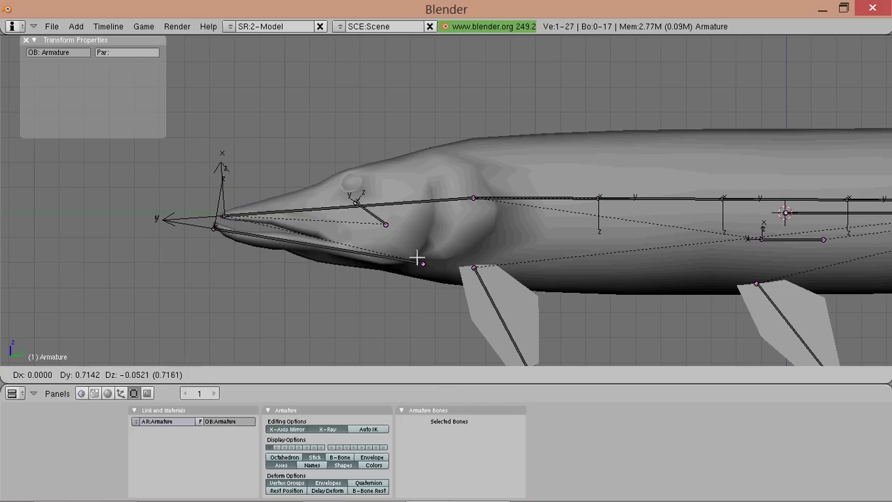
left_click(510, 261)
Rename the gill cover's bone as Gill.L
right_click(431, 232)
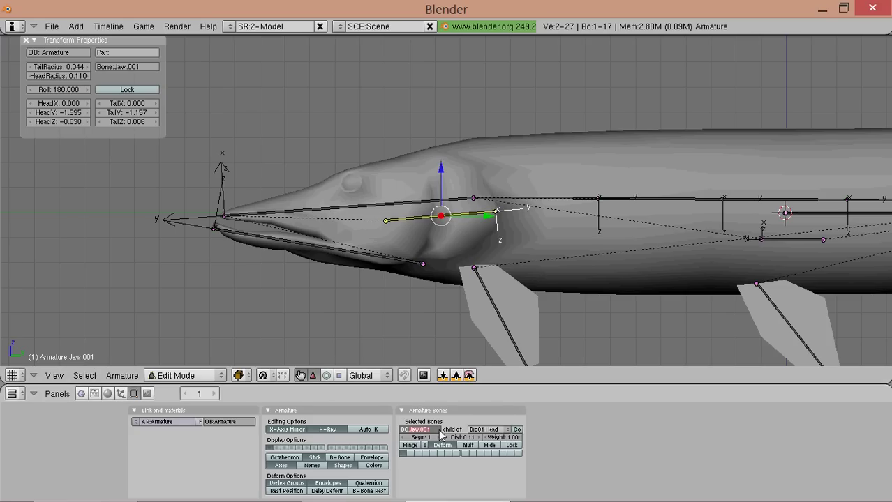
type("Gill.L")
key("Return")
In top view, shift Gill.L sideways to X 0.188 and move its tip outward to X 0.245
middle_click_drag(356, 224, 388, 252)
key("KP_7")
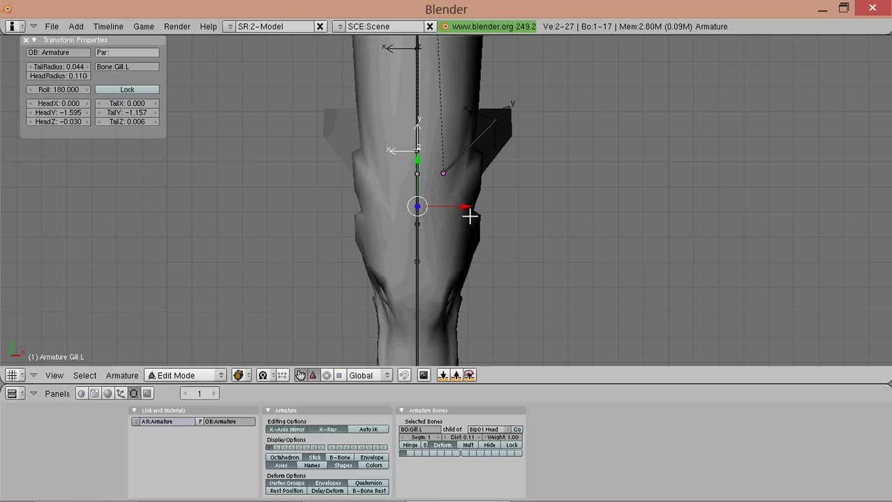
left_click_drag(466, 210, 499, 189)
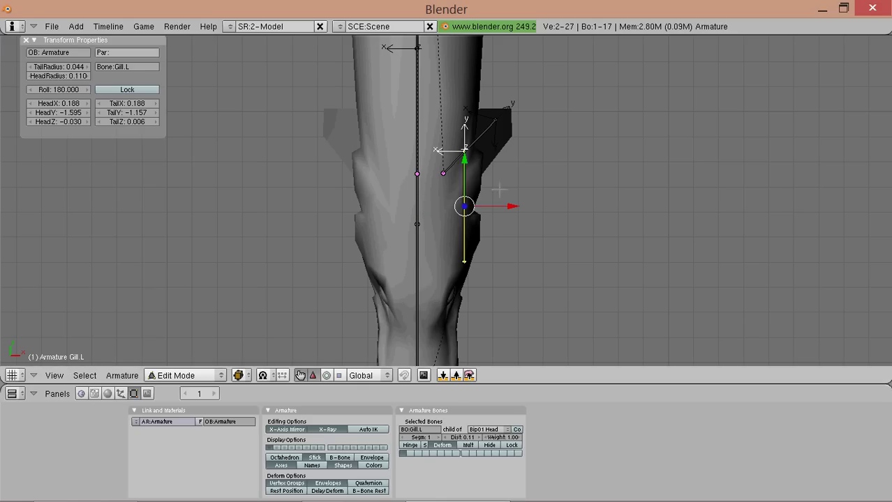
right_click(469, 148)
right_click(466, 152)
left_click_drag(508, 150, 524, 151)
Shift FrontFin.L along X into the front side fin, with its head at X 0.145 and its tip at X 0.379
middle_click_drag(512, 239, 485, 280)
right_click(509, 247)
key("g")
key("x")
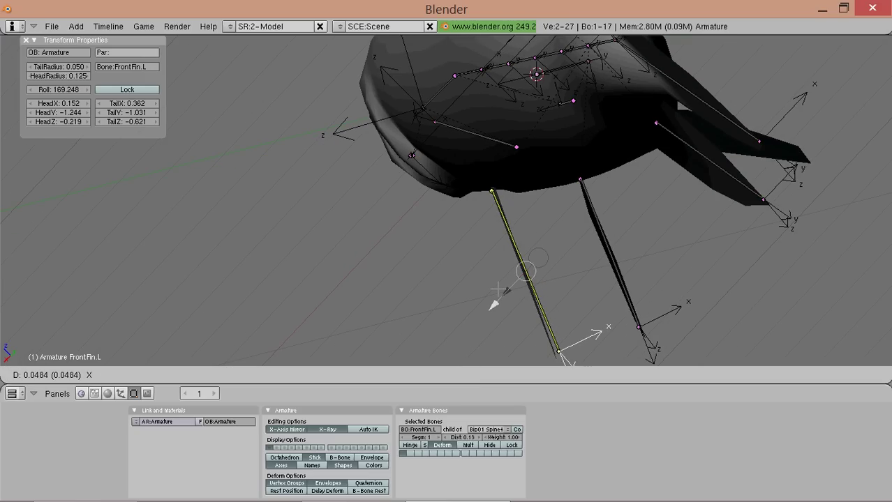
left_click(500, 288)
right_click(558, 350)
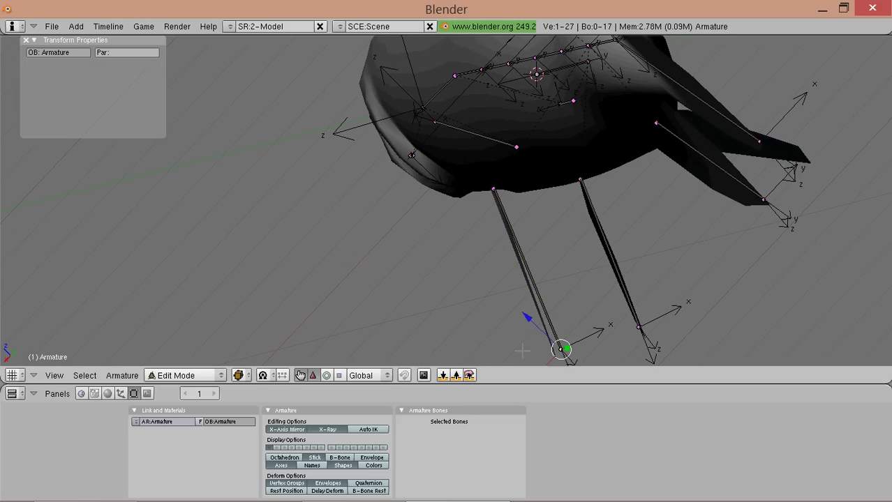
key("g")
key("Escape")
In front view, duplicate FrontFin.L, BackFin.L and Gill.L together to the opposite side of the fish, the gill copy's head at X -0.505
middle_click_drag(546, 361, 460, 241)
scroll(616, 148, "down", 5)
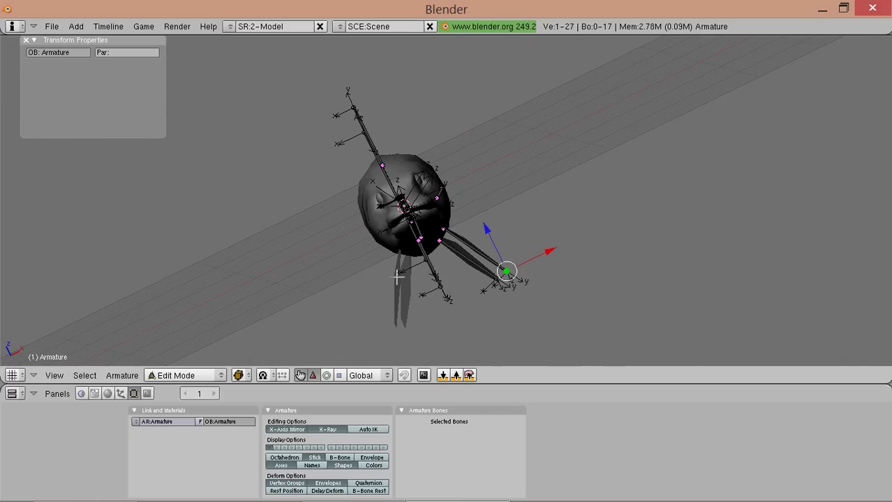
key("KP_1")
scroll(385, 249, "up", 1)
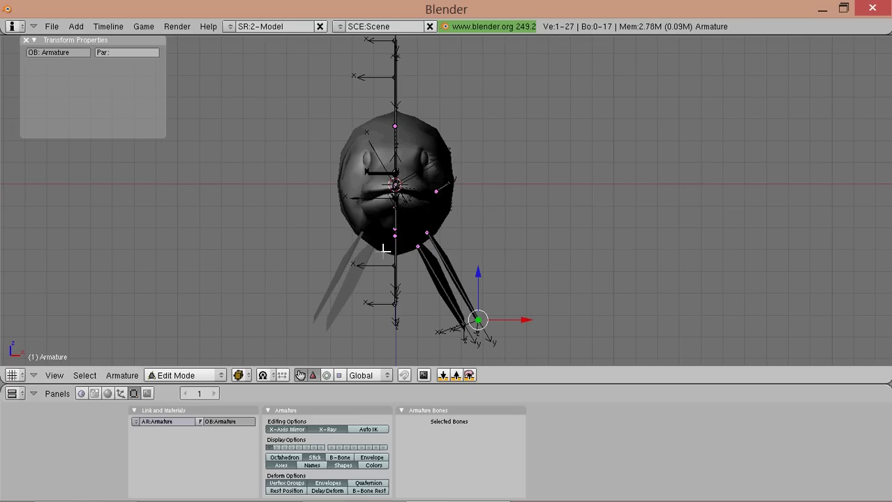
middle_click_drag(400, 258, 420, 240, "shift")
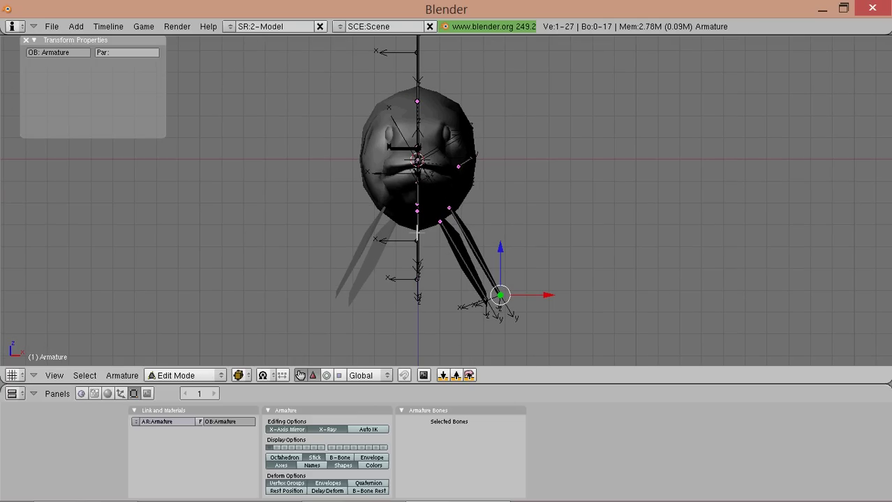
key("a")
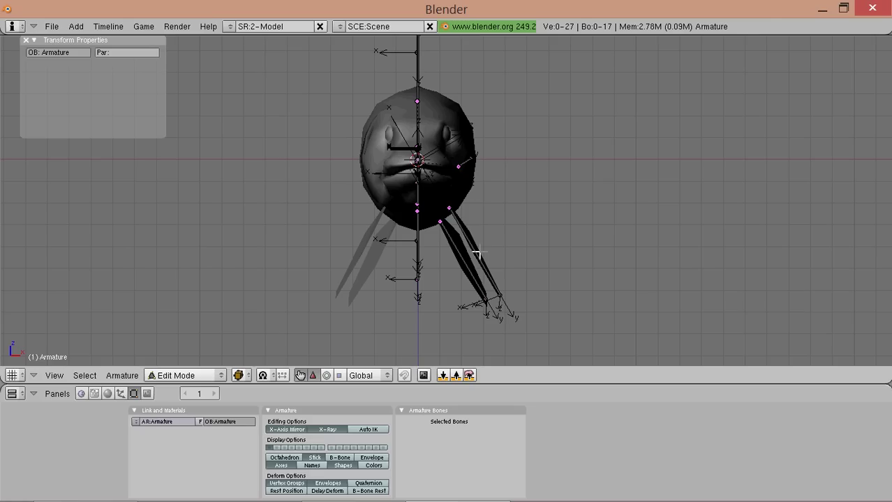
right_click(478, 253)
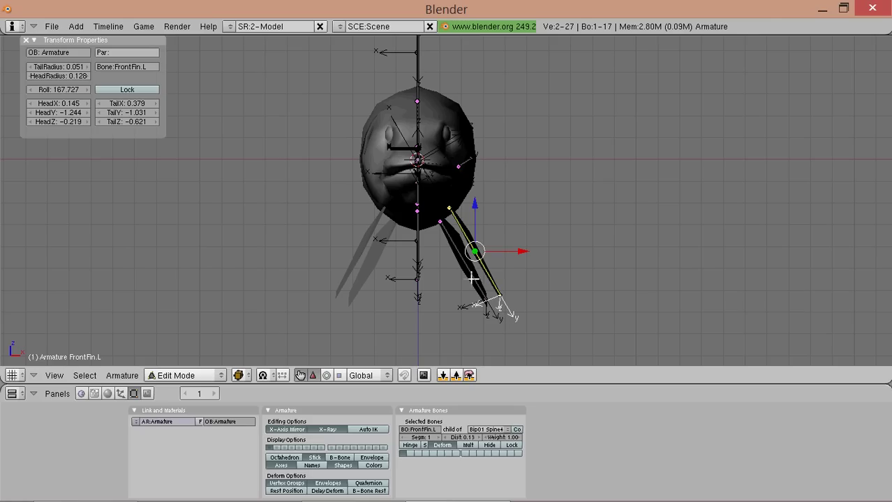
right_click(474, 282, "shift")
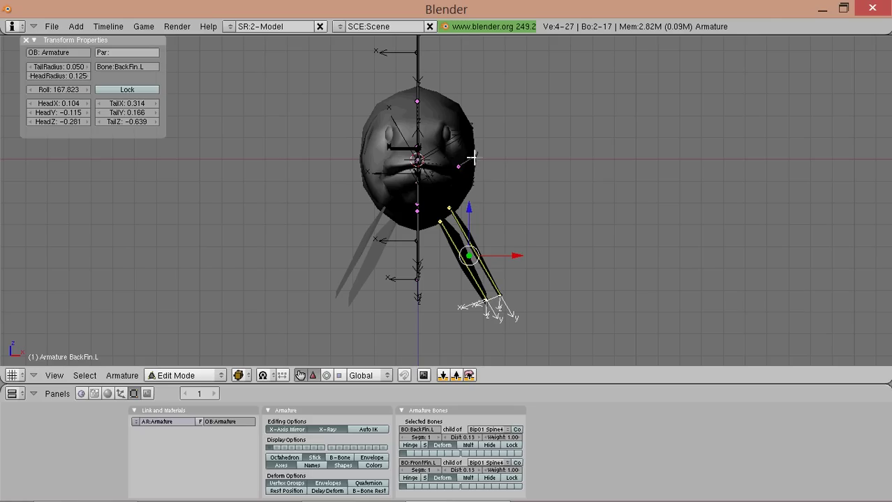
right_click(469, 163, "shift")
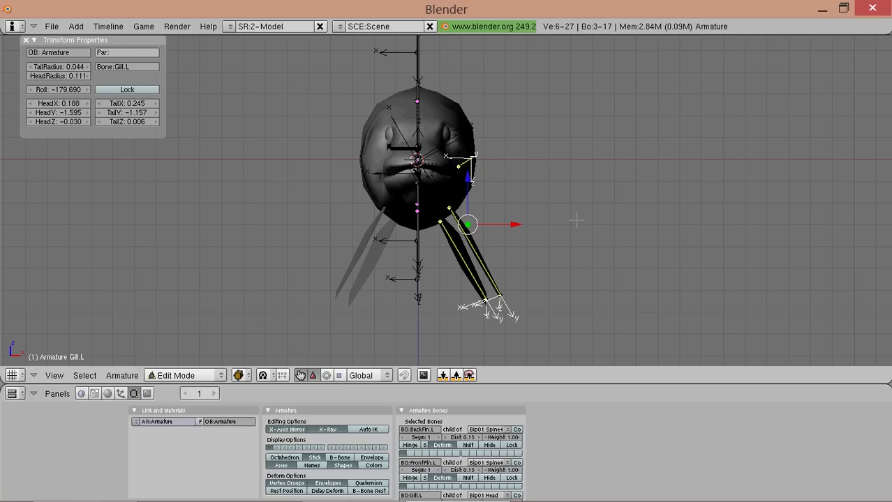
key("shift+d")
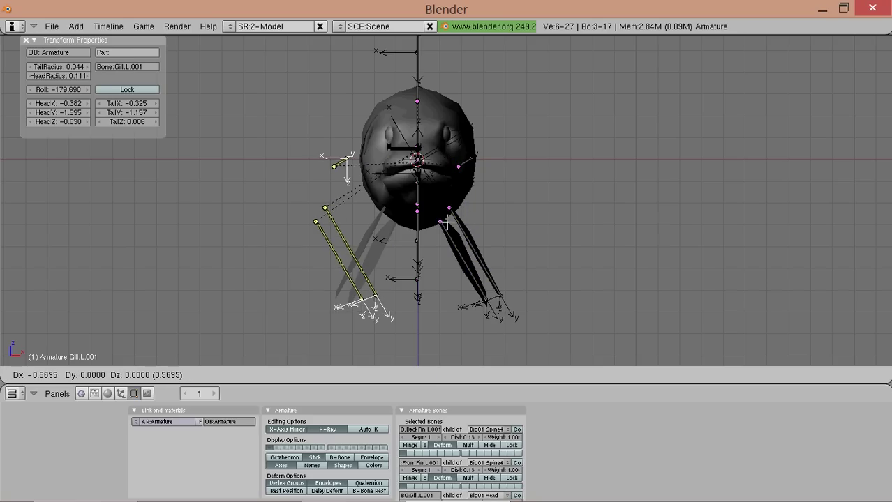
left_click(425, 222)
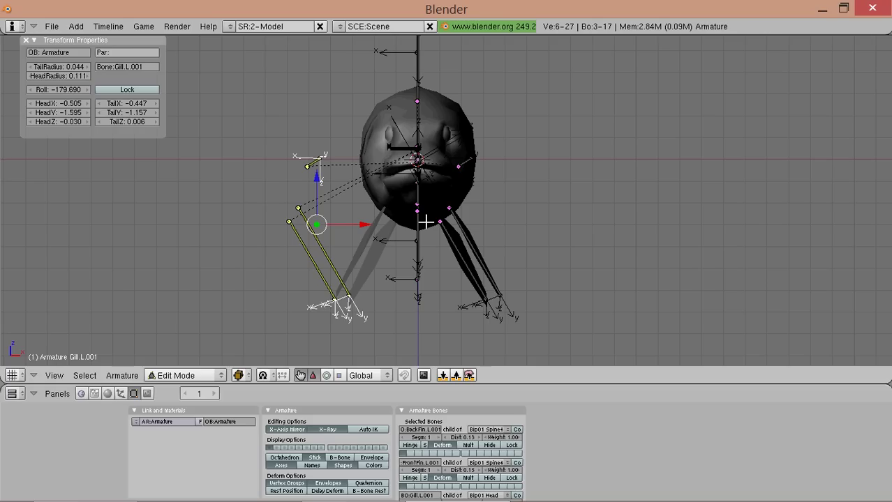
Flip the left-right names of the three duplicated bones, and clear the selection
key("w")
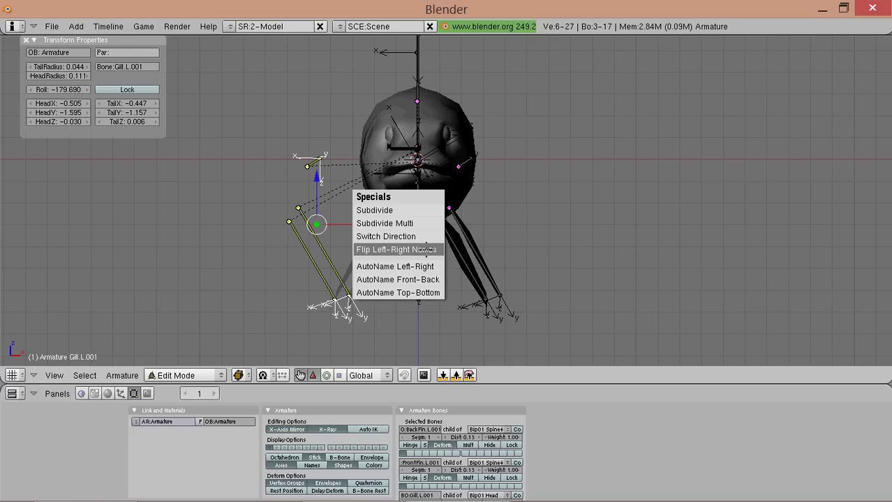
left_click(426, 250)
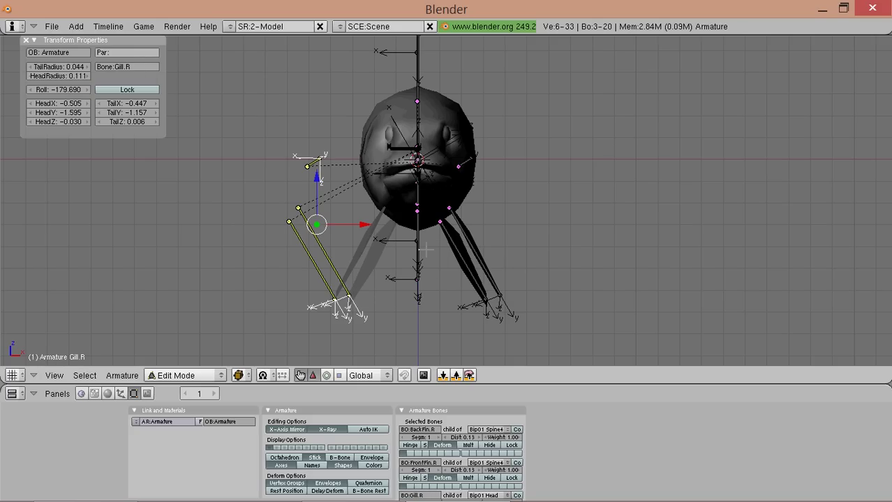
key("a")
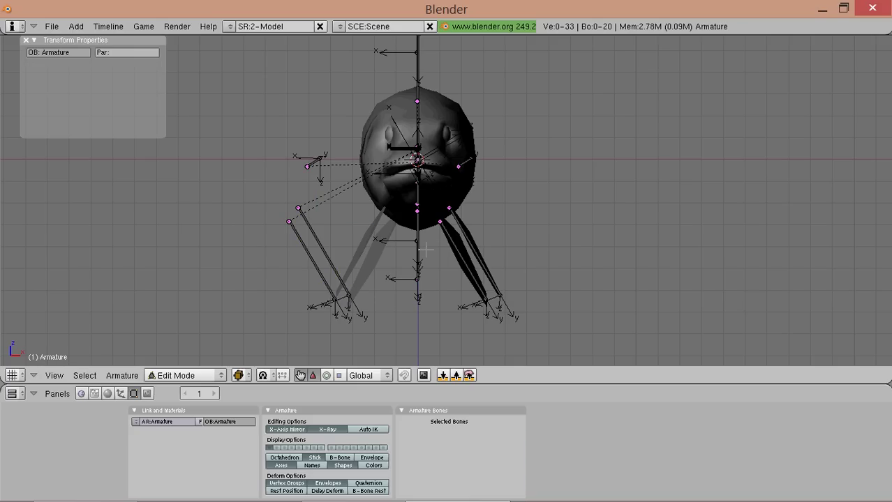
Grab the whole armature and cancel the move so that X-axis mirroring aligns the .R bones with their .L counterparts
key("a")
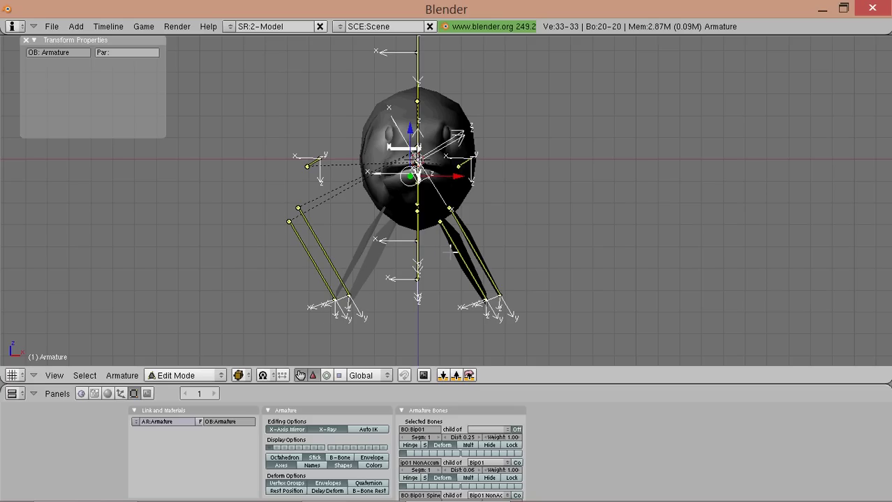
key("g")
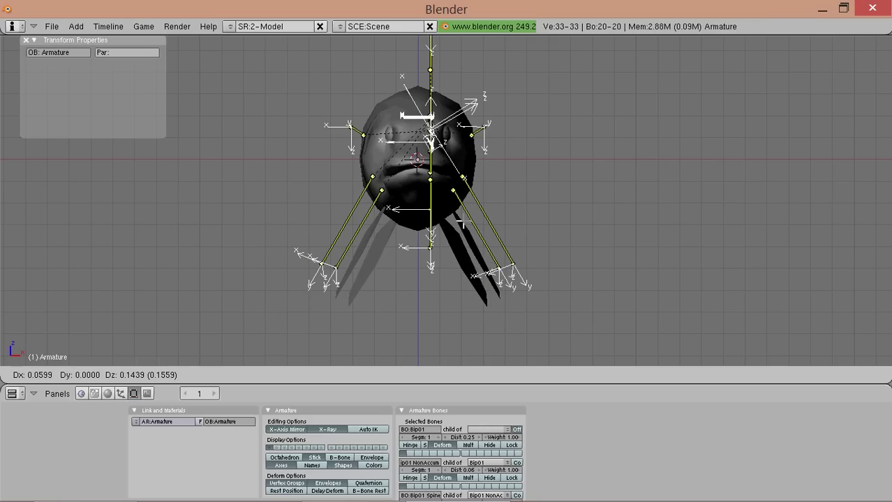
key("Escape")
Check the names and mirrored placement of FrontFin.L and FrontFin.R from several angles, ending in side view
middle_click_drag(348, 218, 506, 276)
right_click(504, 274)
middle_click_drag(435, 251, 407, 254)
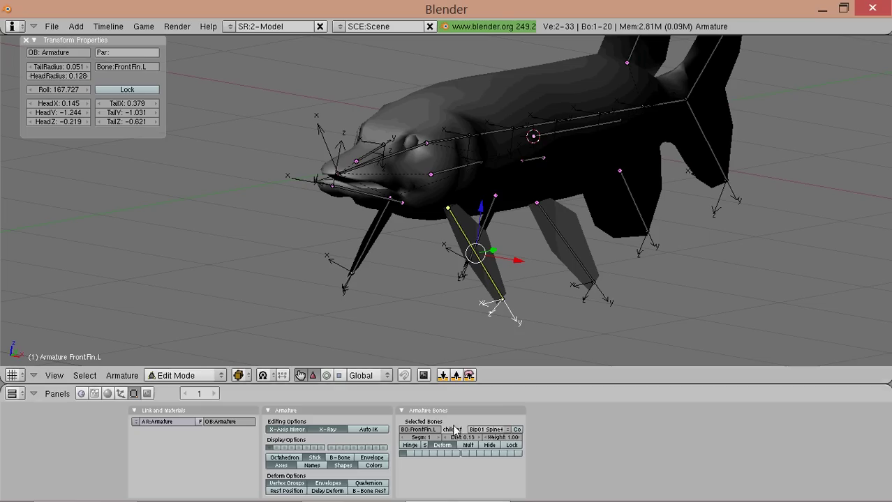
right_click(371, 238)
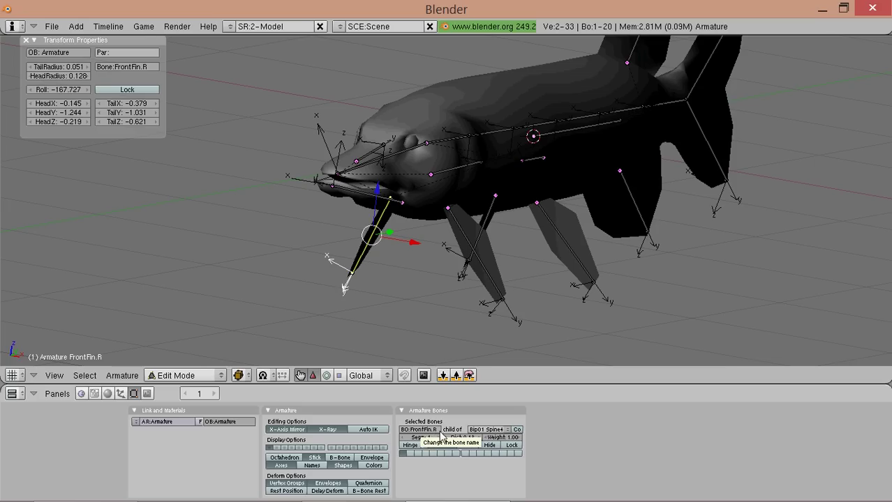
middle_click_drag(402, 250, 429, 190)
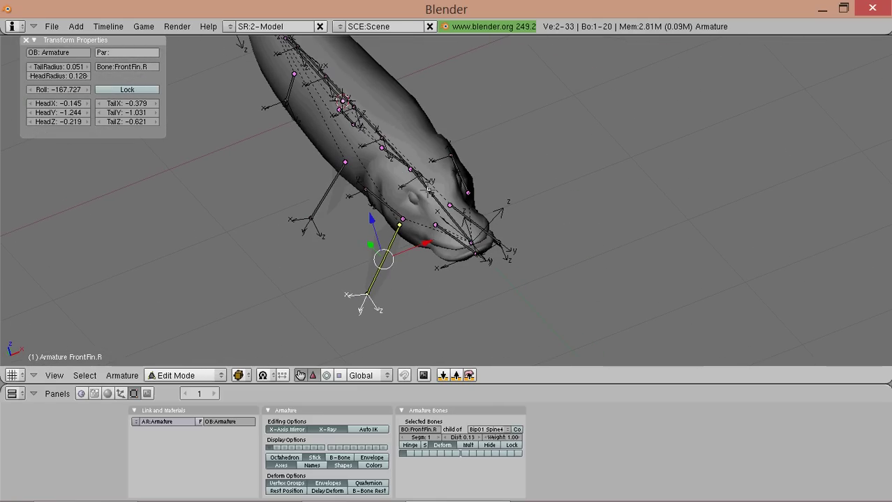
key("KP_3")
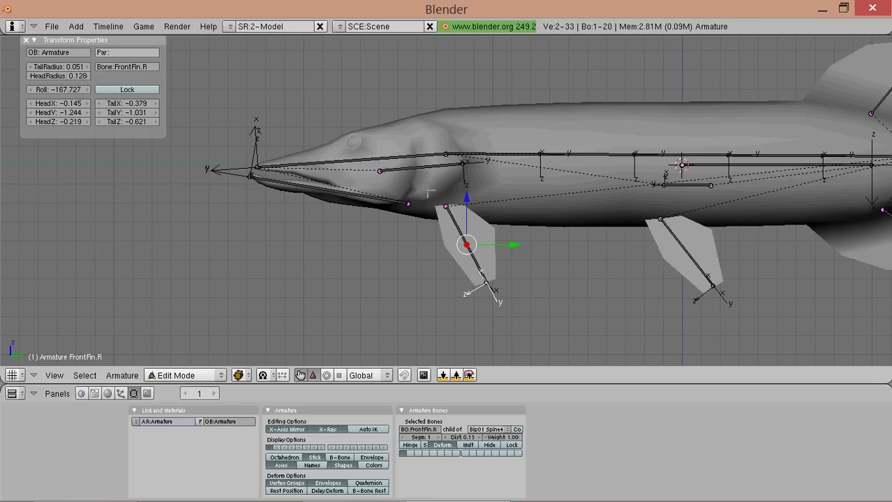
Select BackFin.L and examine its placement and parent line from several angles
scroll(428, 193, "down", 4)
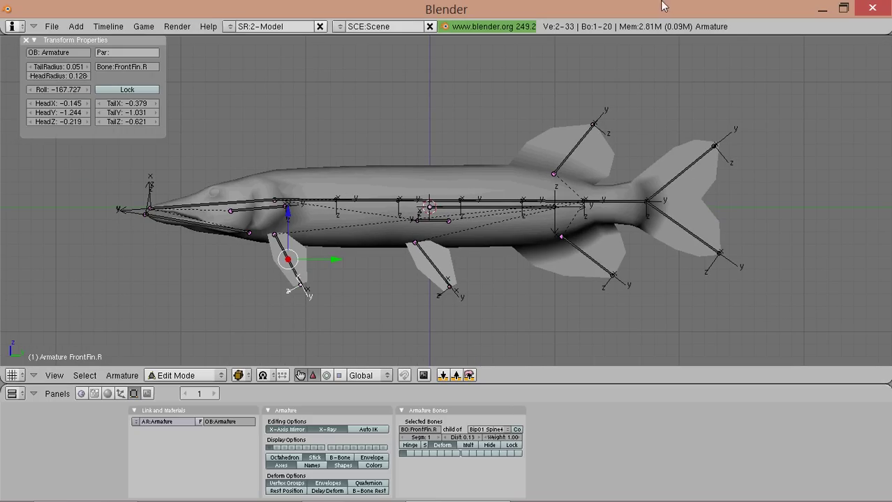
scroll(351, 202, "up", 1)
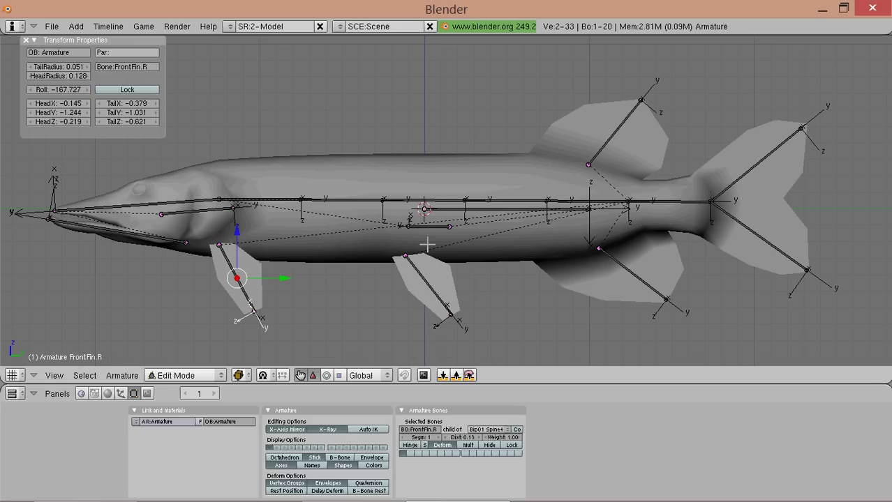
middle_click_drag(428, 257, 417, 279)
right_click(421, 282)
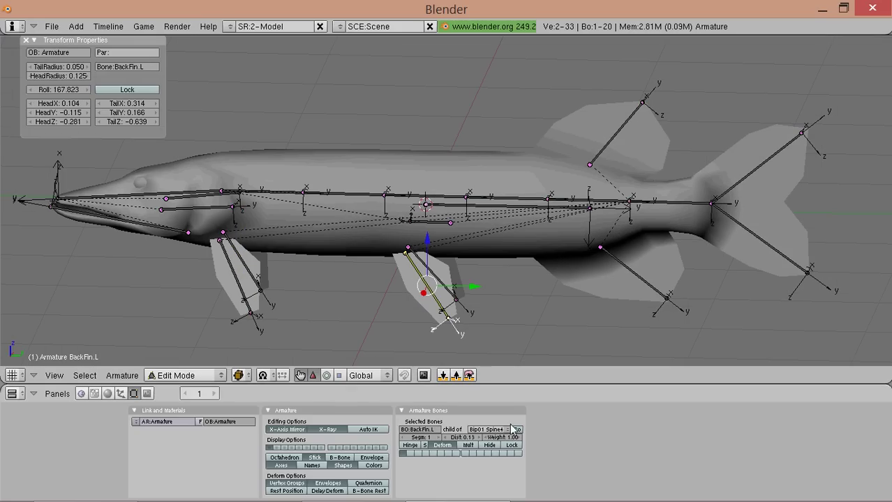
middle_click_drag(422, 283, 414, 284)
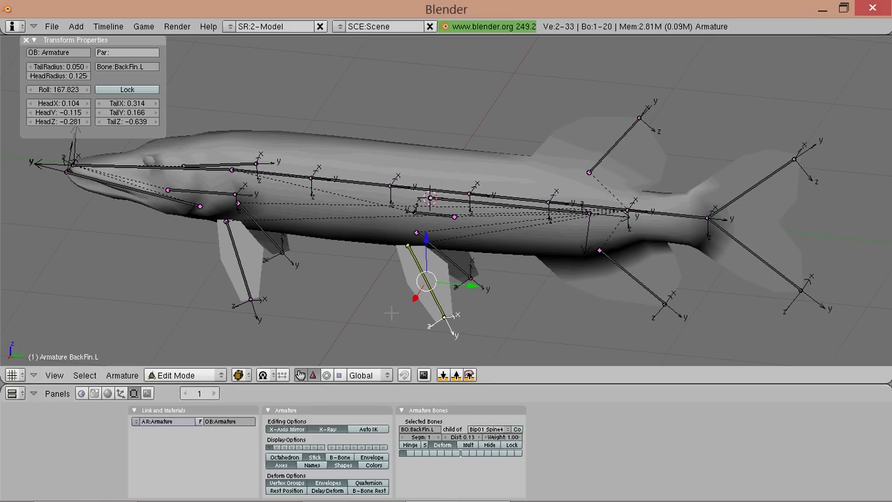
middle_click_drag(519, 252, 593, 237)
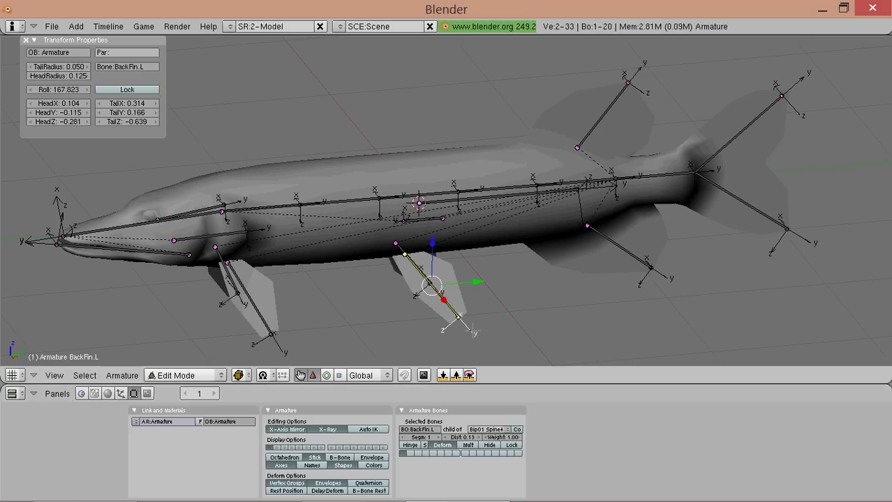
In Pose Mode, test-rotate Bip01 Spine2 and a bone nearer the tail, cancelling every rotation
key("ctrl+Tab")
right_click(426, 200)
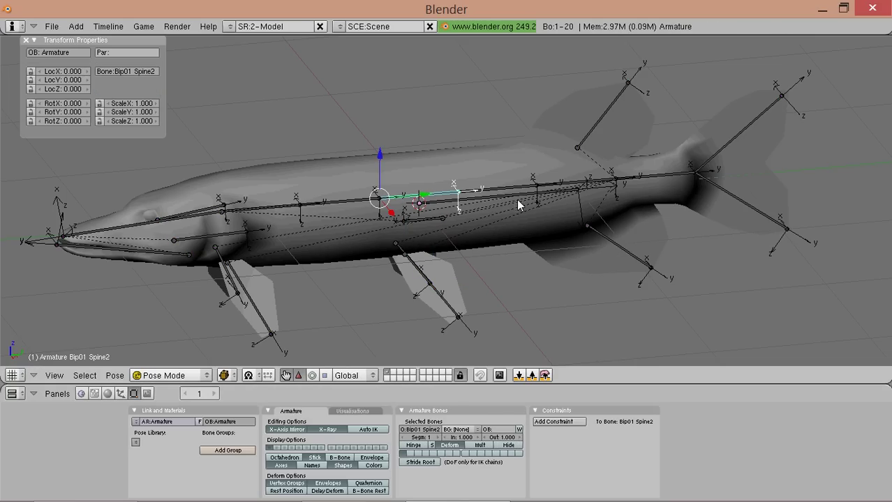
key("r")
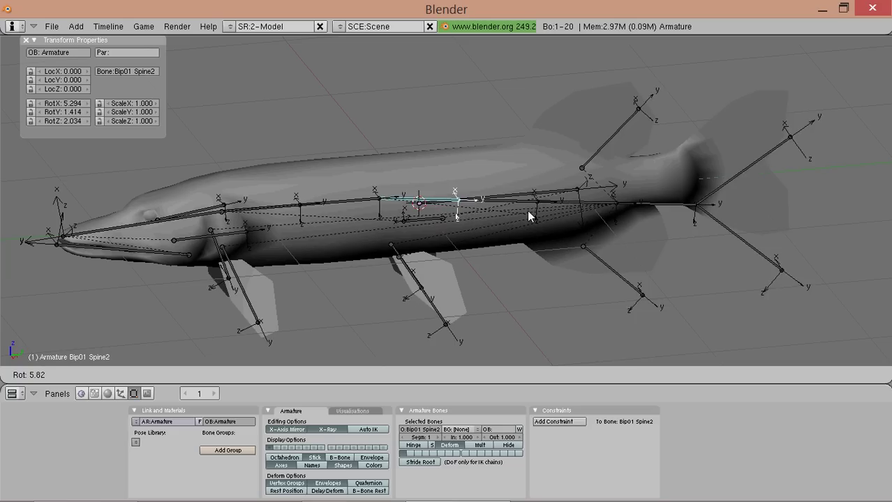
key("Escape")
key("r")
key("Escape")
right_click(562, 185)
key("r")
key("Escape")
key("r")
key("Escape")
Test-rotate Bip01 Spine2 again from another angle to see how the back fin bones follow, and cancel the rotation
right_click(415, 270)
middle_click_drag(415, 272, 362, 228)
right_click(412, 201)
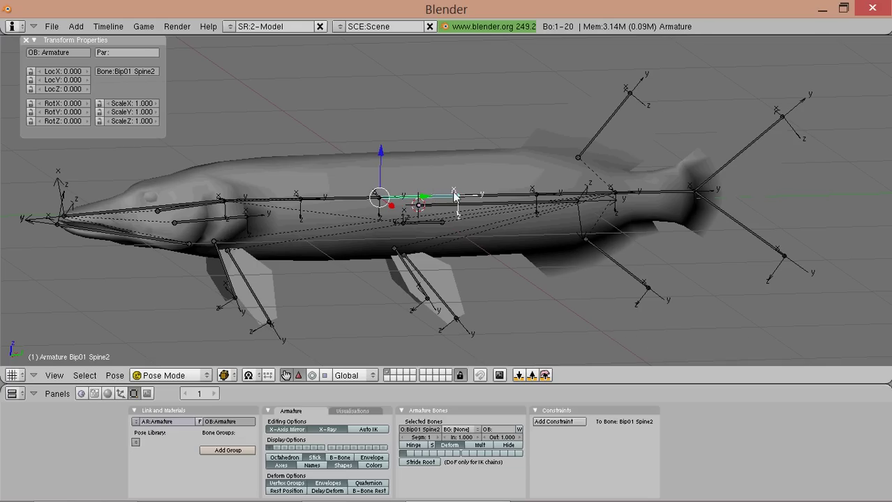
key("r")
key("Escape")
In Edit Mode, turn on bone name display and set BackFin.L's parent to Bip01 Spine2
right_click(436, 297)
key("Tab")
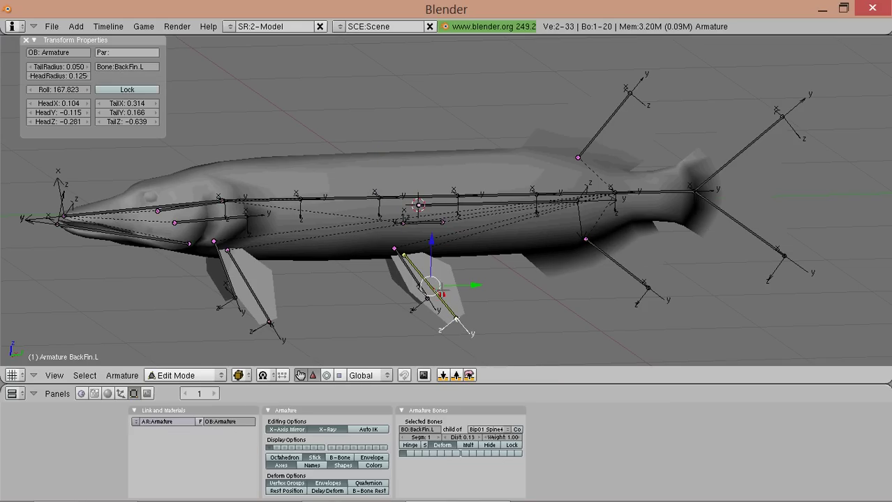
left_click(495, 430)
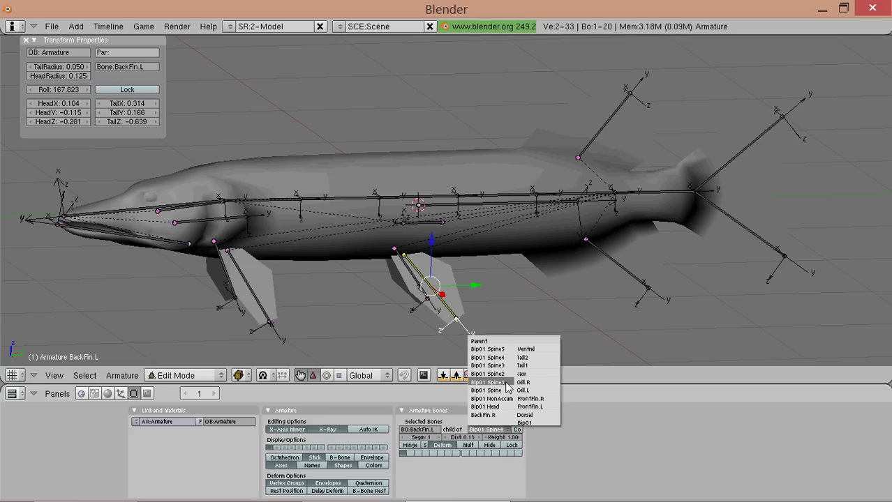
left_click(312, 467)
middle_click_drag(489, 279, 405, 200)
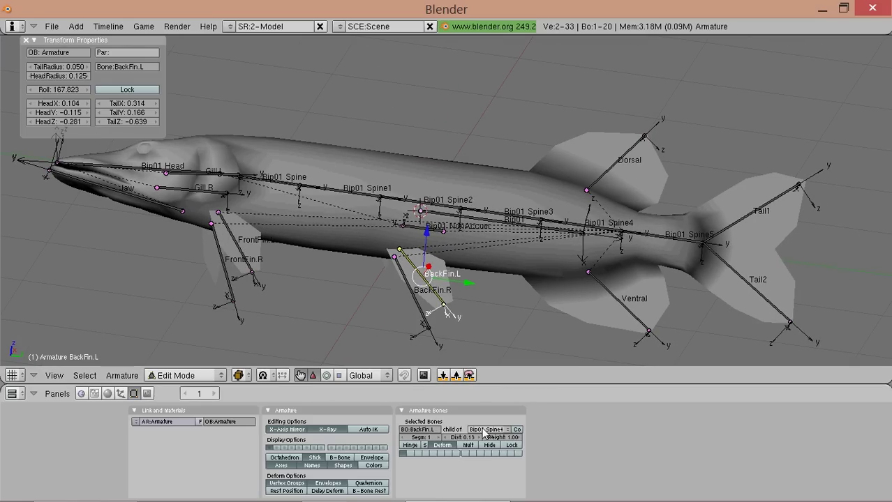
left_click(483, 430)
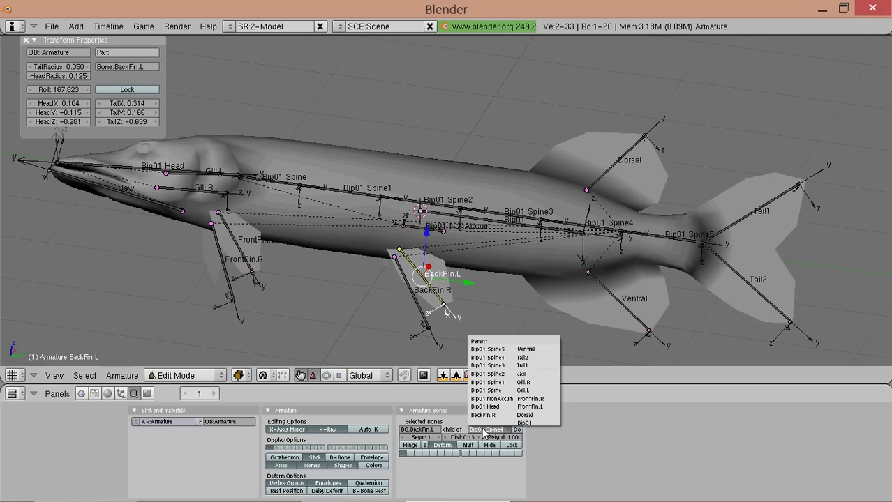
left_click(507, 380)
Test BackFin.L's new parenting by rotating Bip01 Spine2 in Pose Mode from both sides, cancelling the rotations
middle_click_drag(446, 279, 430, 218)
key("ctrl+Tab")
right_click(427, 195)
key("r")
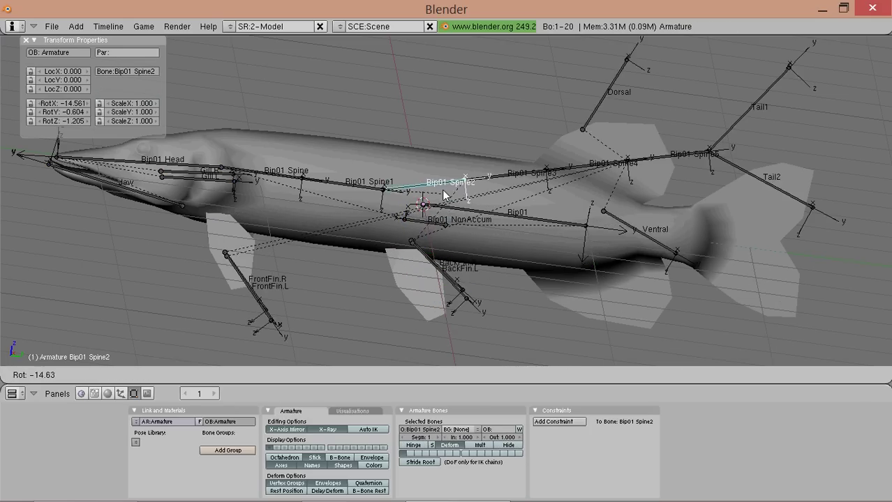
left_click(422, 208)
middle_click_drag(422, 208, 396, 261)
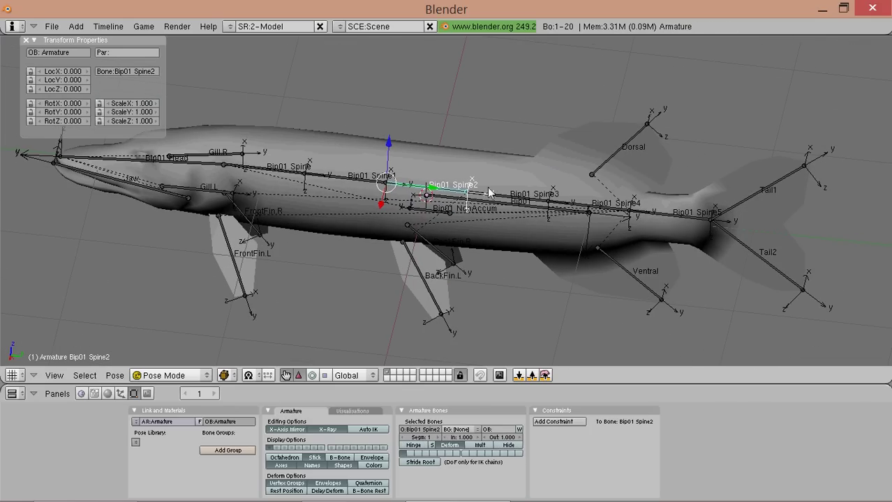
key("r")
key("Escape")
Select BackFin.R and set its parent to Bip01 Spine2 in Edit Mode
right_click(451, 255)
key("Tab")
left_click(487, 430)
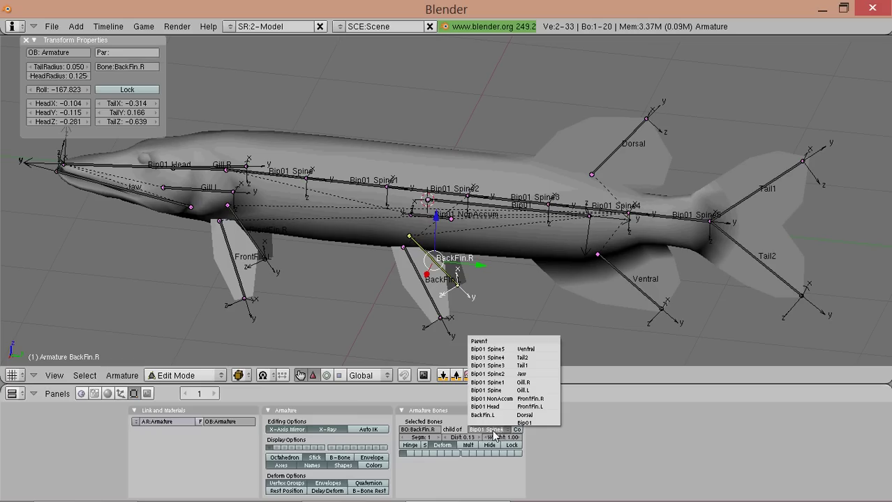
left_click(488, 374)
Set the parent of both FrontFin.L and FrontFin.R to Bip01 Spine
middle_click_drag(506, 365, 321, 244)
right_click(303, 246)
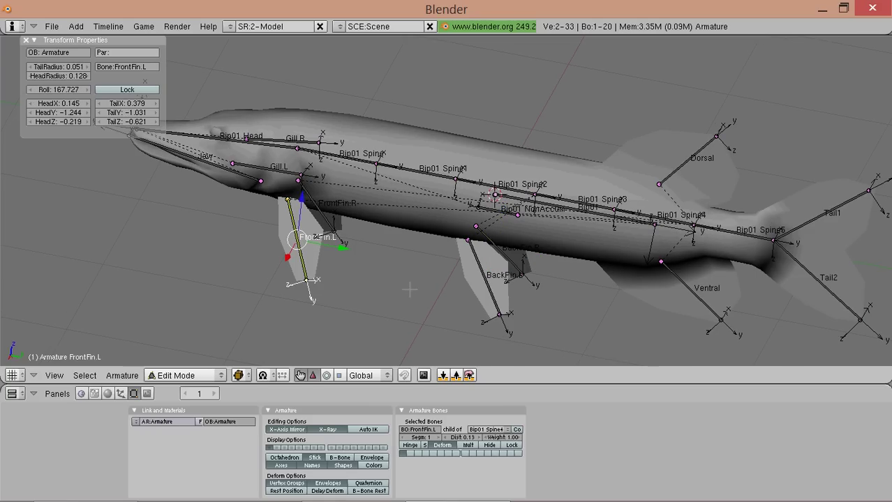
middle_click_drag(414, 237, 446, 293)
left_click(488, 430)
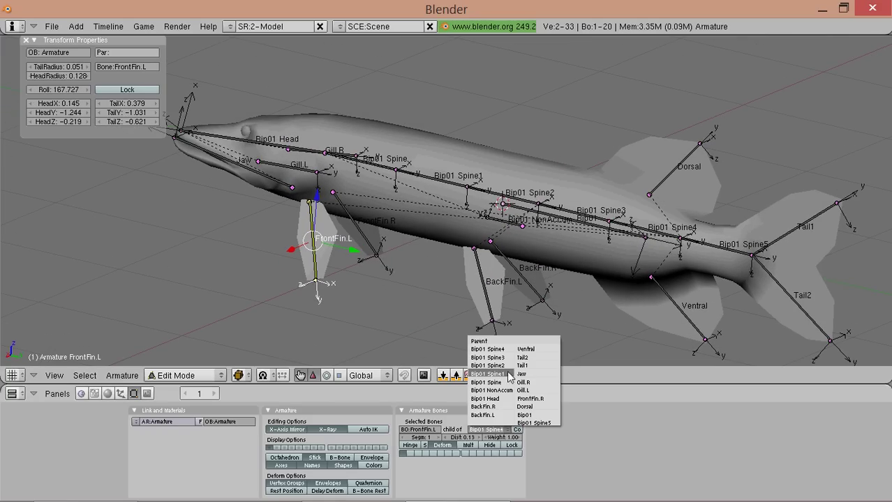
left_click(487, 382)
right_click(369, 238)
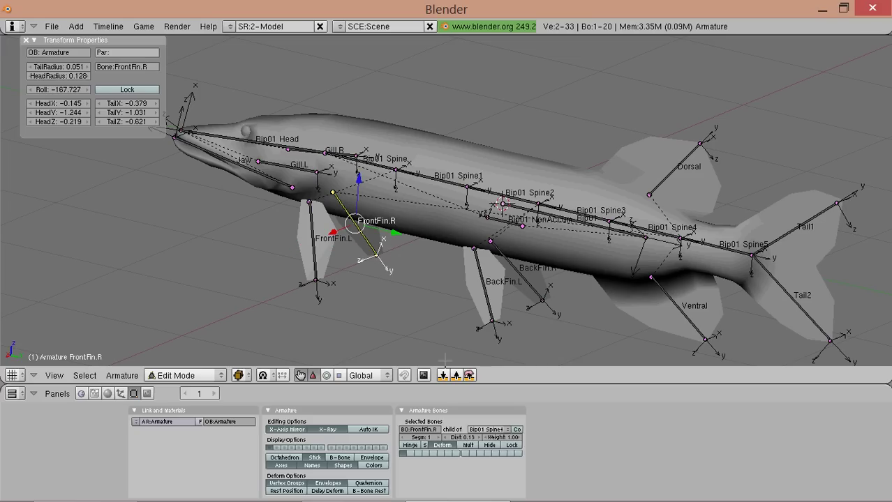
left_click(488, 430)
left_click(502, 383)
In Pose Mode, test-rotate Bip01 Spine2, Bip01 Spine3 and Bip01 Spine1 in turn, cancelling each rotation
key("ctrl+Tab")
middle_click_drag(391, 265, 482, 202)
right_click(497, 201)
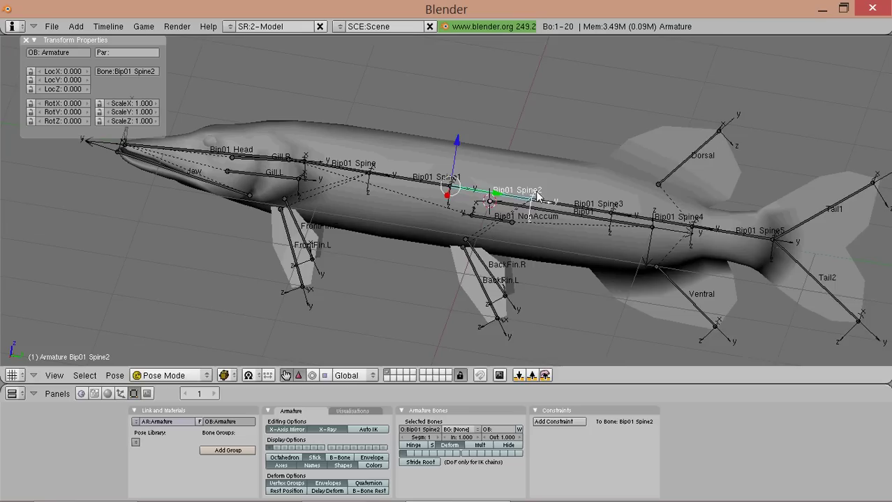
key("r")
key("Escape")
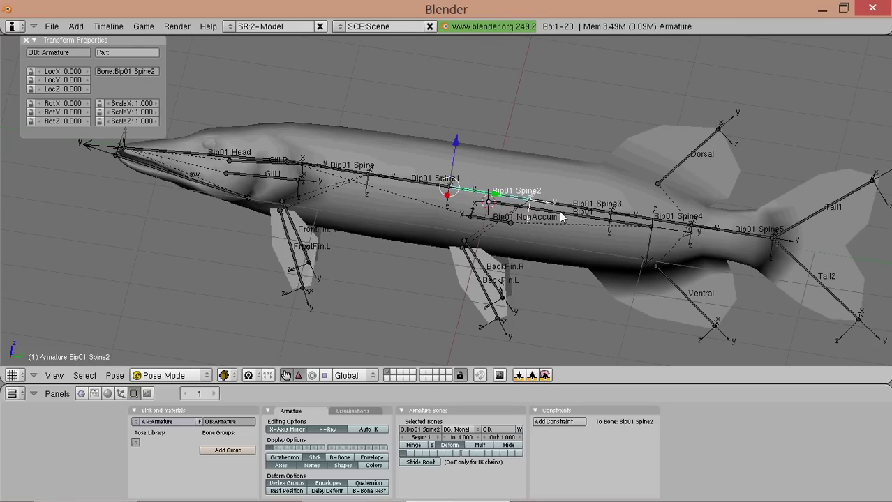
right_click(557, 206)
key("r")
key("Escape")
right_click(430, 187)
key("r")
key("Escape")
Test-rotate two bones toward the tail end of the fish, cancelling each rotation
scroll(461, 166, "down", 5, "ctrl")
right_click(579, 233)
key("r")
key("Escape")
right_click(627, 256)
key("r")
key("Escape")
Test-rotate Bip01 Head, a neighbouring bone behind it and Jaw, cancelling each rotation
scroll(531, 215, "up", 2, "ctrl")
scroll(532, 215, "up", 5, "ctrl")
right_click(288, 189)
key("r")
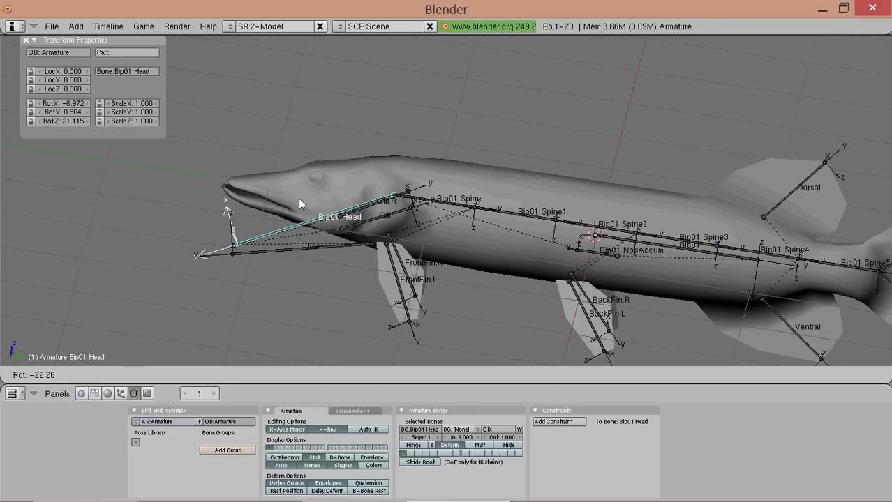
key("Escape")
middle_click_drag(336, 199, 371, 237)
right_click(371, 236)
key("r")
key("Escape")
middle_click_drag(427, 279, 335, 244)
right_click(323, 245)
key("r")
key("Escape")
In side view and Edit Mode, select all bones and recalculate their roll angles with Clear Roll (Z-Axis Up)
key("KP_3")
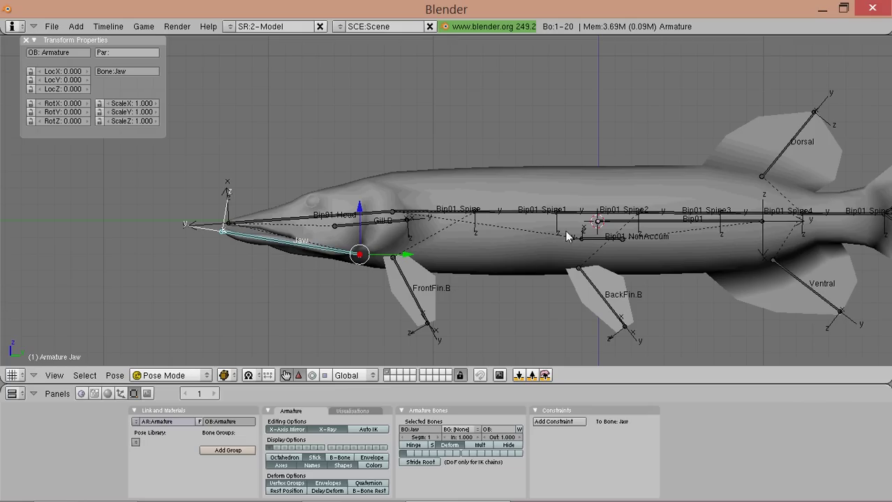
middle_click_drag(582, 238, 431, 217, "shift")
key("Tab")
key("a")
key("a")
key("a")
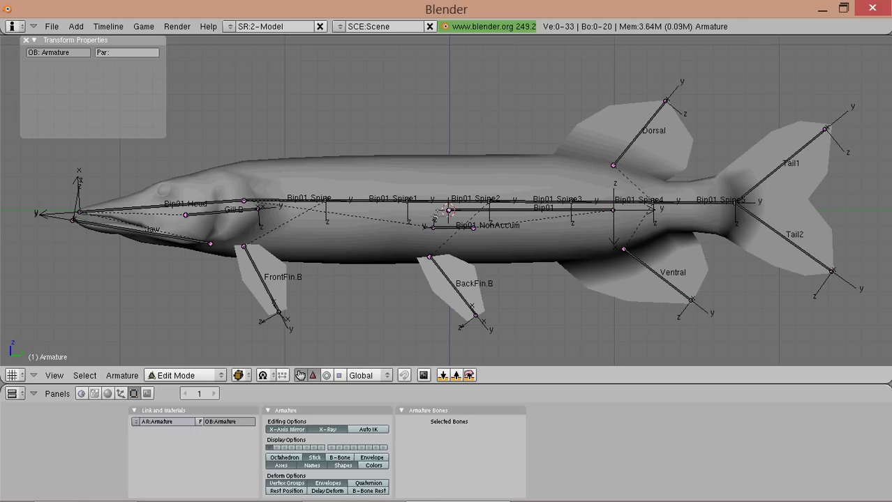
key("a")
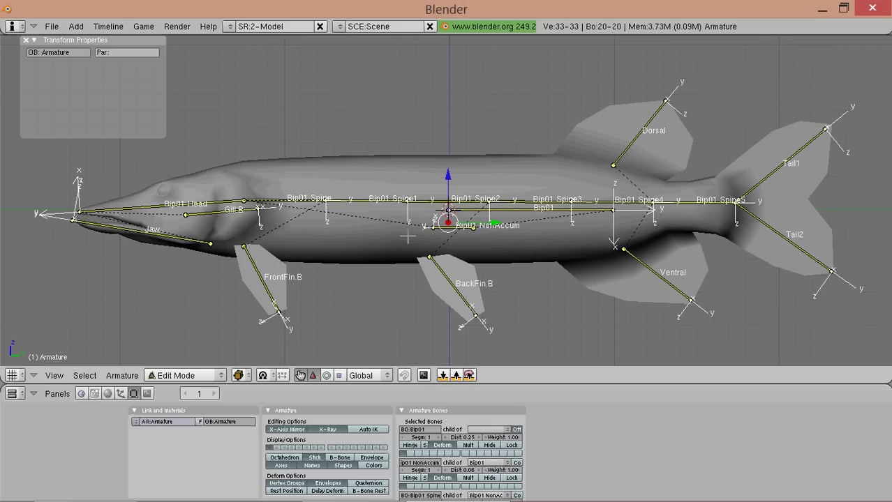
key("ctrl+n")
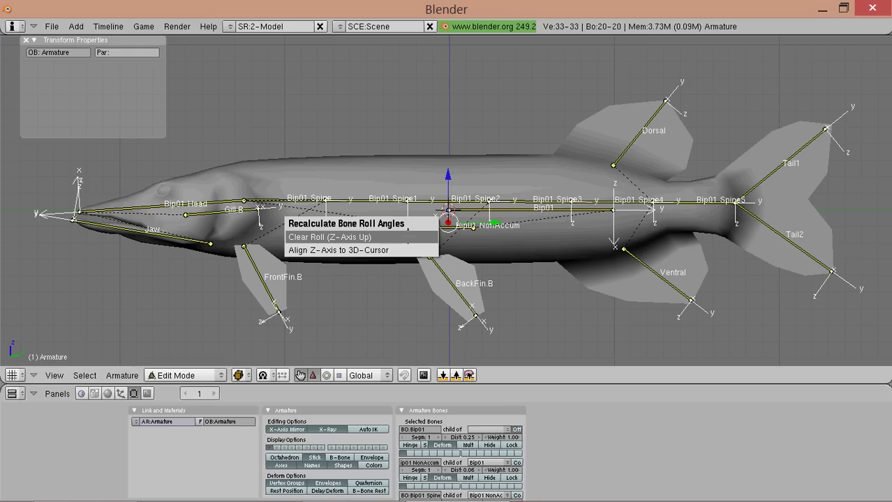
left_click(409, 237)
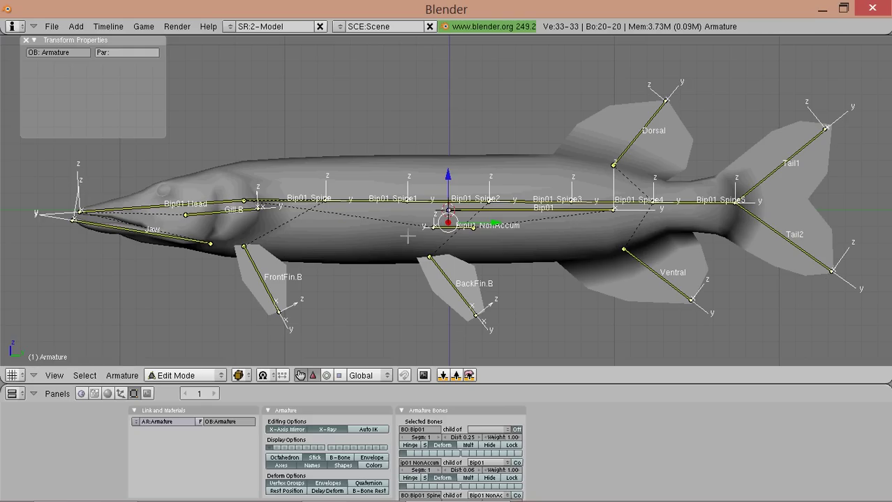
Check the direction of the recalculated bone axes in side view and from the opposite side of the fish
key("KP_5")
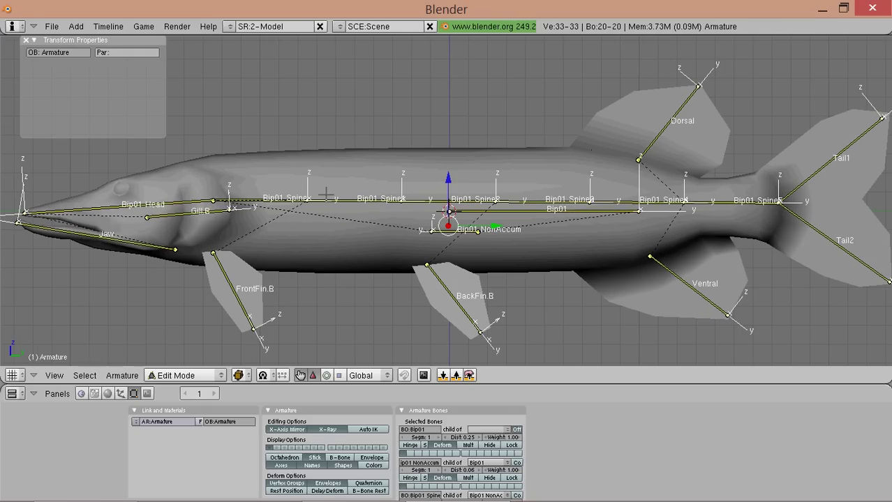
scroll(342, 194, "down", 1)
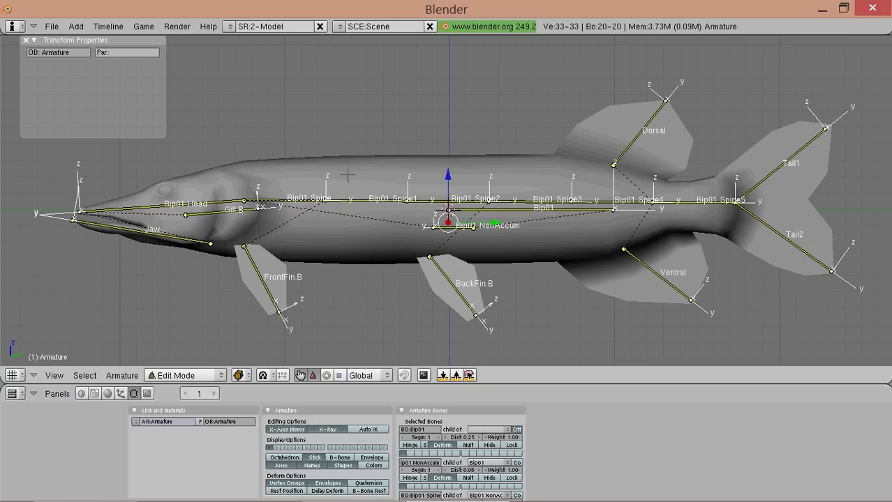
scroll(317, 215, "down", 1)
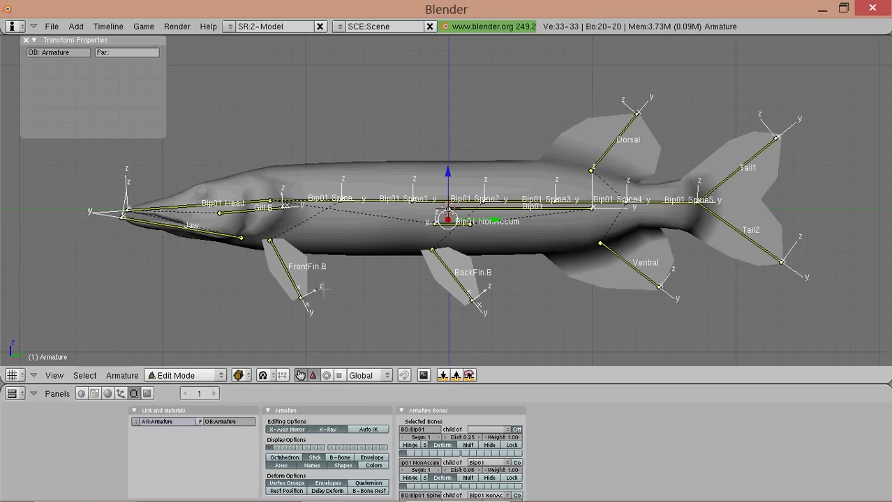
middle_click_drag(240, 218, 499, 275)
scroll(499, 274, "down", 3)
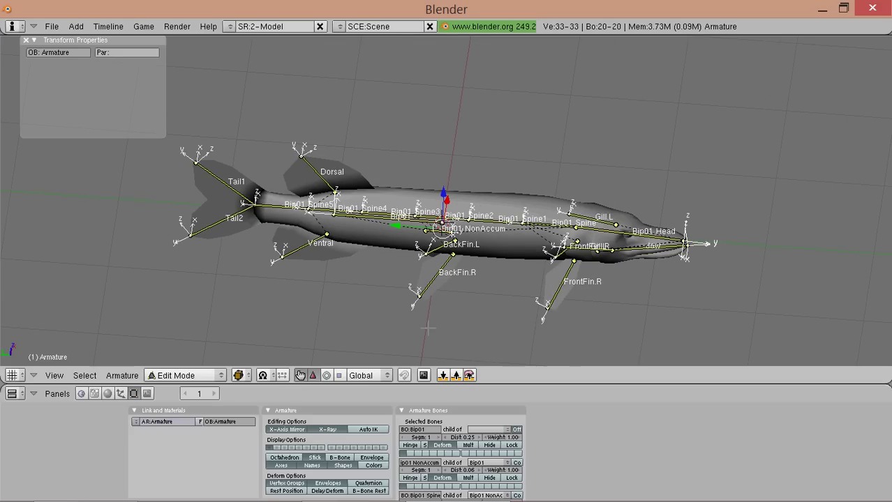
Switch the armature to Object Mode and deselect everything
left_click(206, 377)
left_click(179, 365)
middle_click_drag(402, 310, 404, 269)
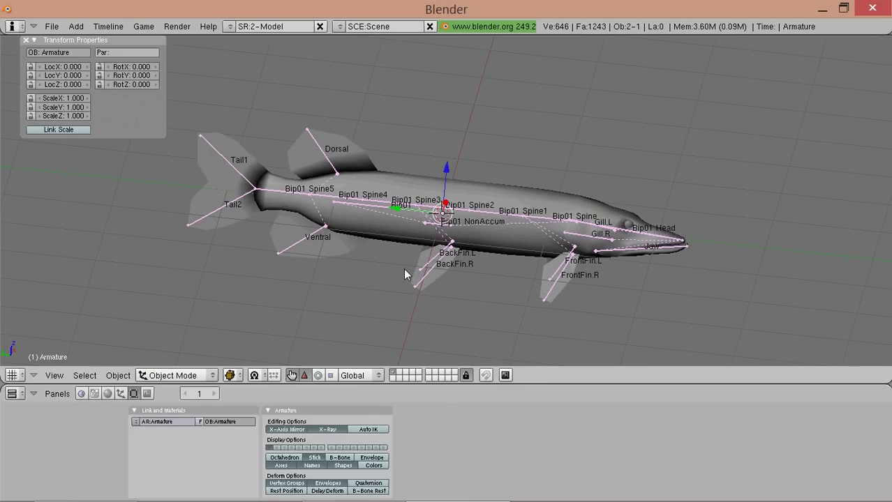
key("a")
middle_click_drag(537, 225, 602, 220)
scroll(404, 280, "up", 3)
scroll(516, 261, "down", 2)
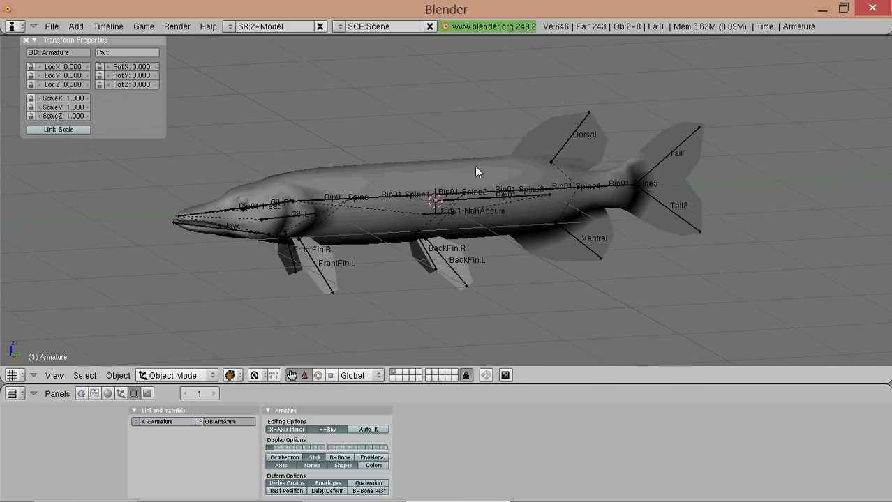
middle_click_drag(470, 168, 465, 174)
middle_click_drag(447, 225, 410, 197)
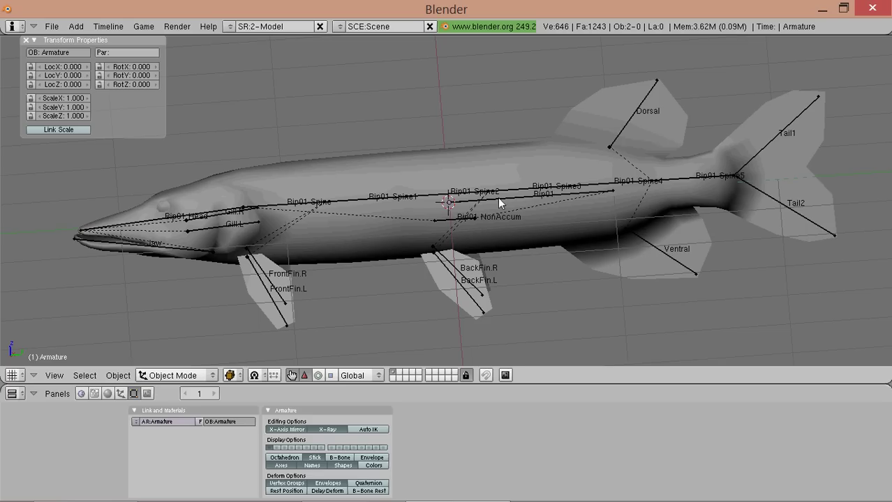
middle_click_drag(583, 199, 582, 200)
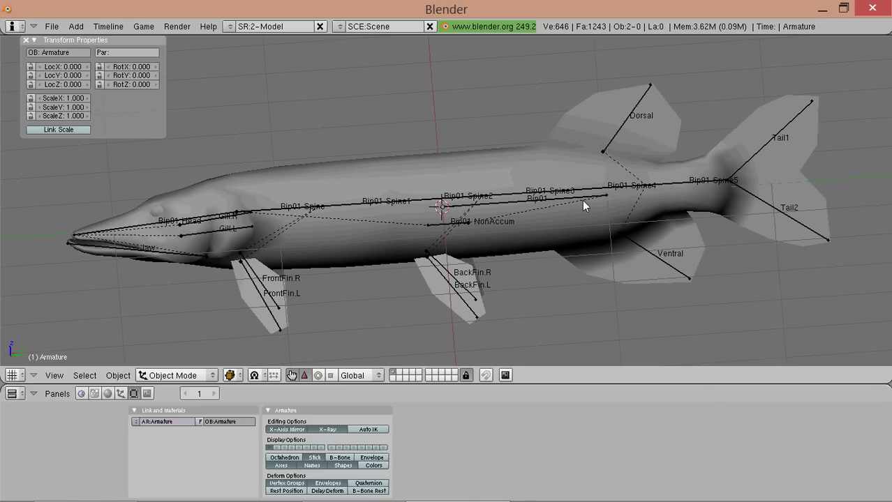